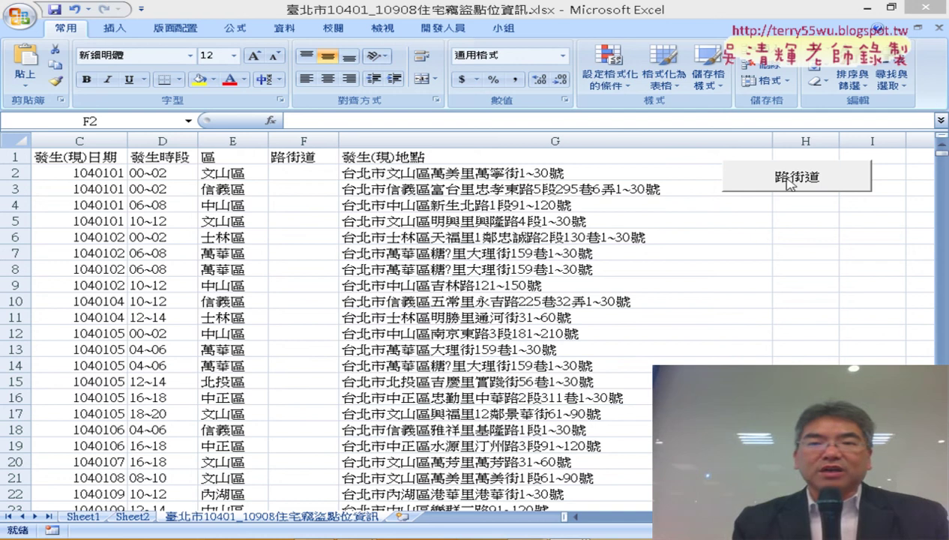
Run the 路街道 macro from F2 to fill column F with street names, then check the results
left_click(782, 182)
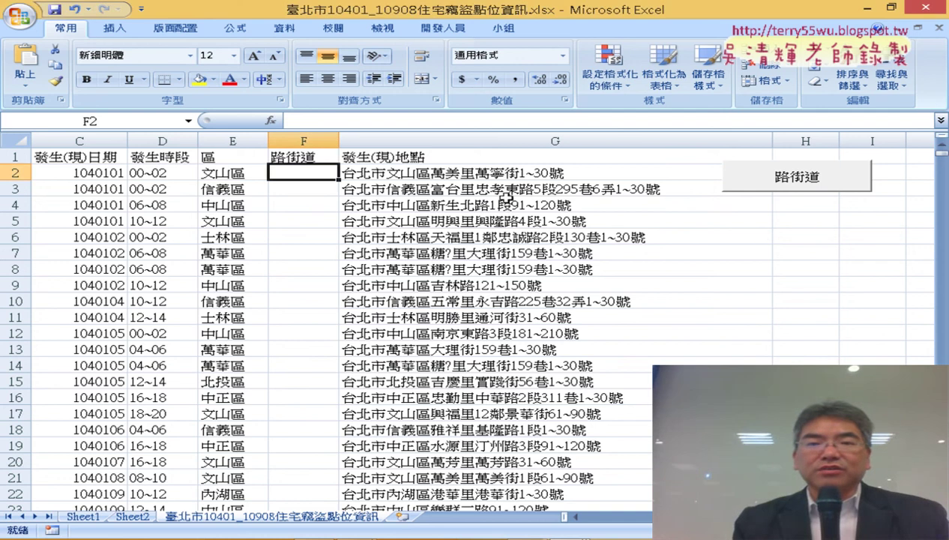
left_click(806, 179)
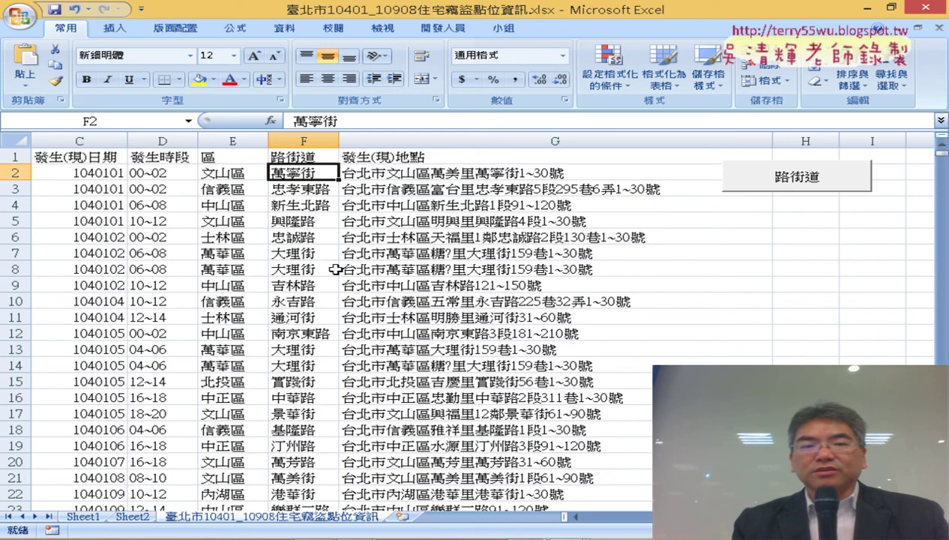
left_click(300, 186)
left_click(300, 207)
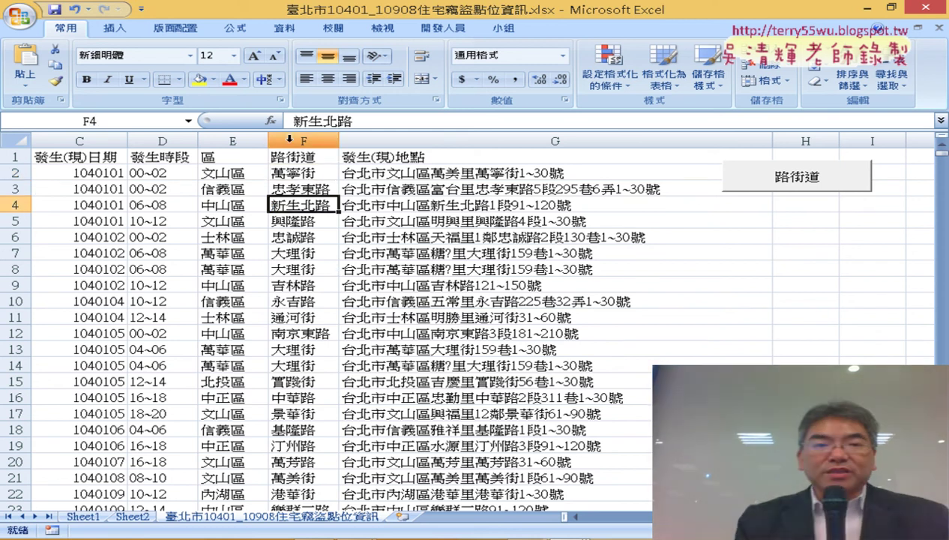
left_click(302, 141)
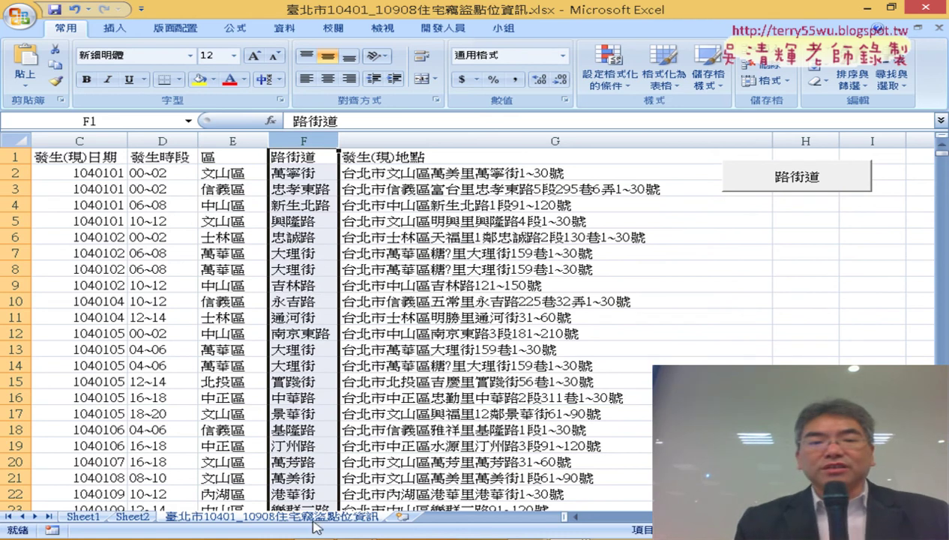
Bring the PowerPoint lecture slides to the front
mouse_move(314, 536)
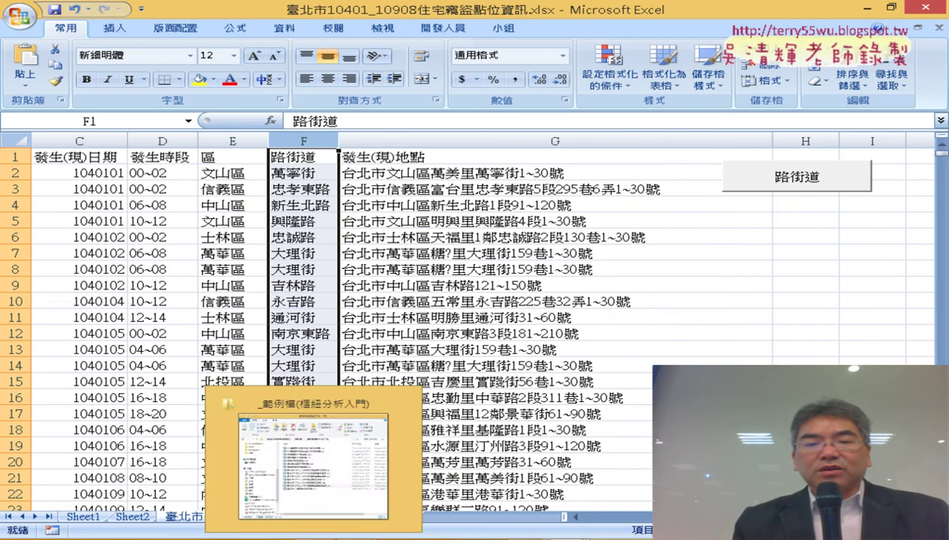
mouse_move(525, 533)
left_click(517, 499)
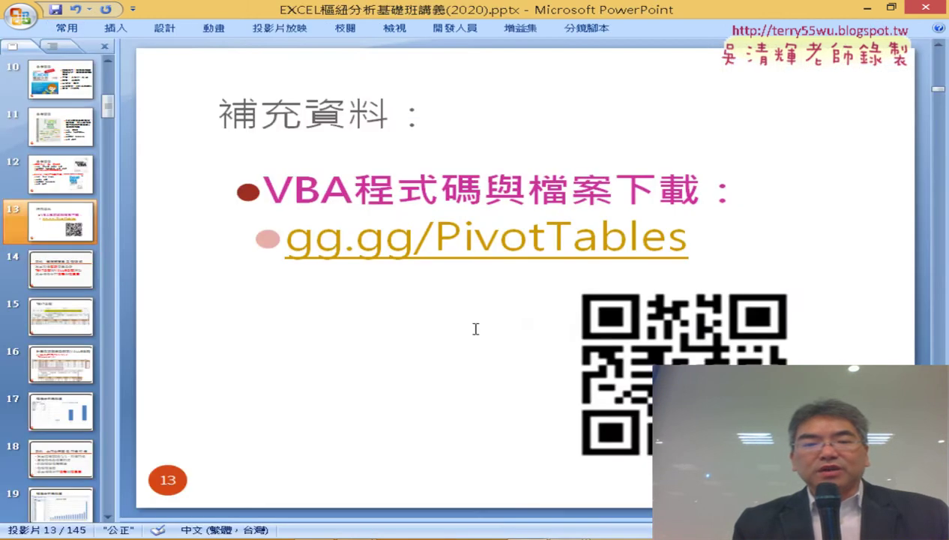
Browse the slide thumbnails down to slide 33 with the VBA function code
left_click(60, 364)
scroll(56, 375, "down", 5)
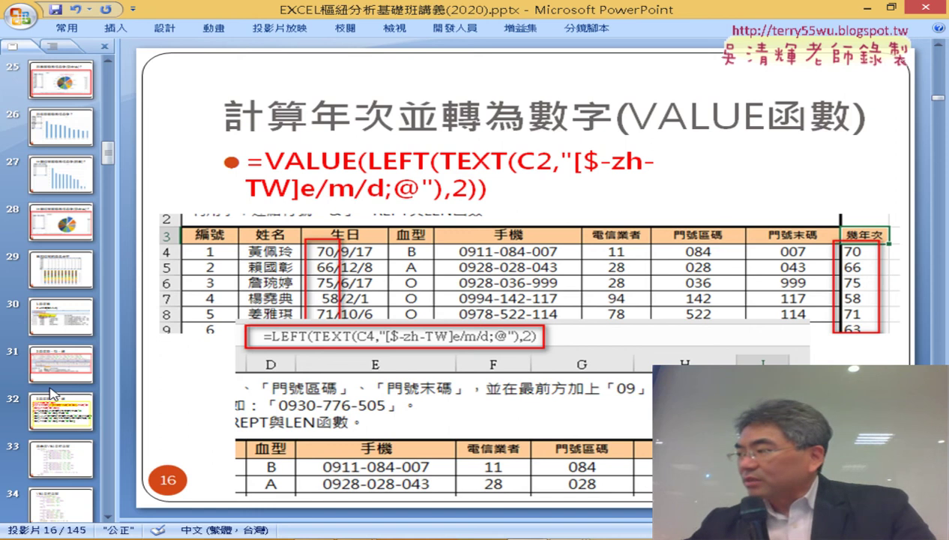
scroll(82, 360, "down", 2)
scroll(114, 337, "down", 3)
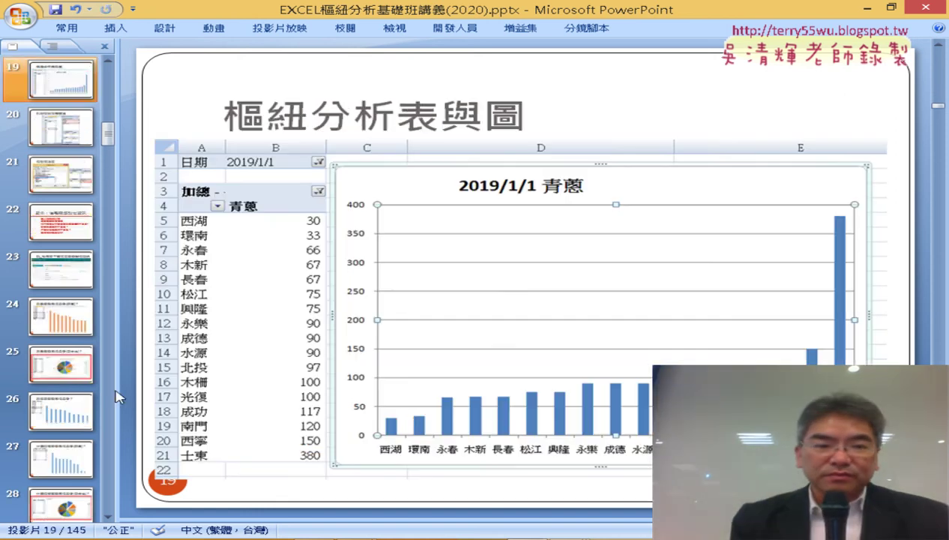
scroll(75, 390, "down", 2)
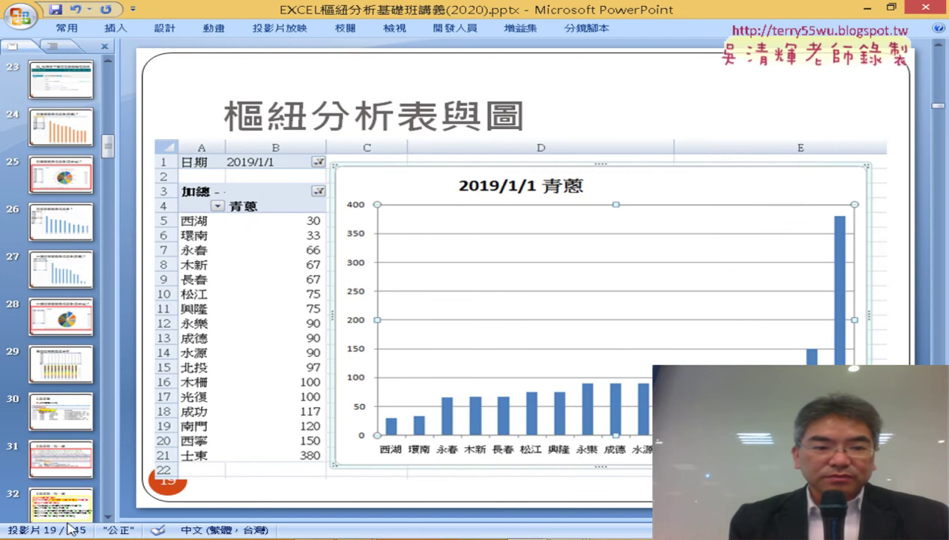
scroll(56, 459, "down", 1)
left_click(60, 458)
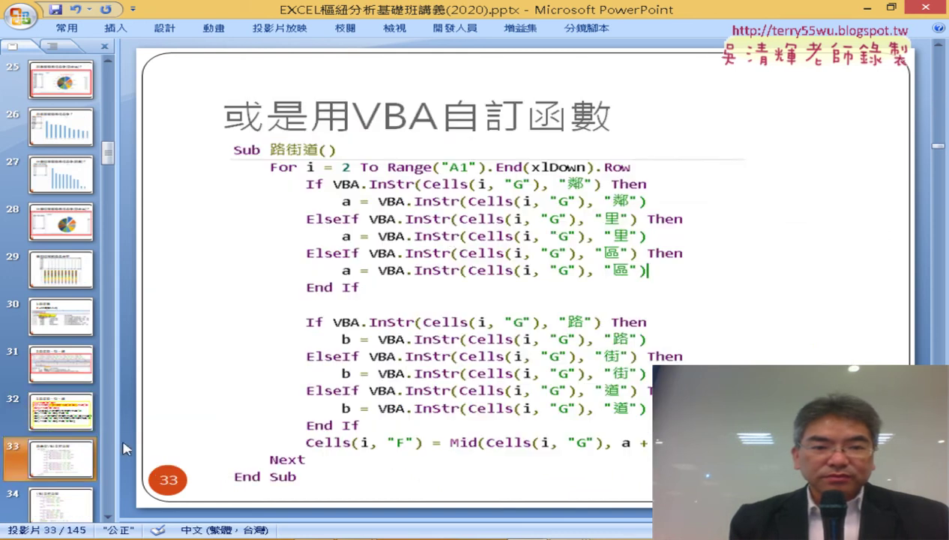
Select the slide's code picture, then bring up the Google Docs example document
left_click(443, 218)
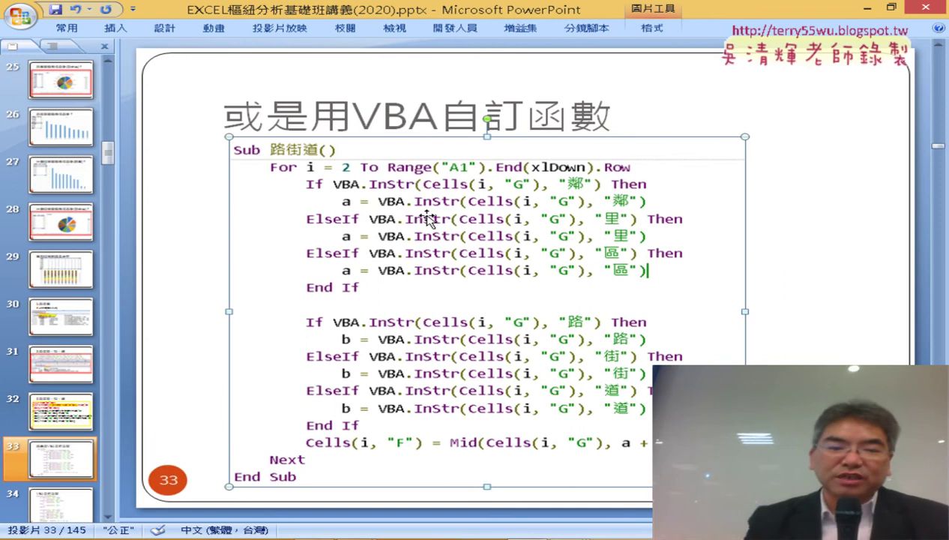
mouse_move(352, 536)
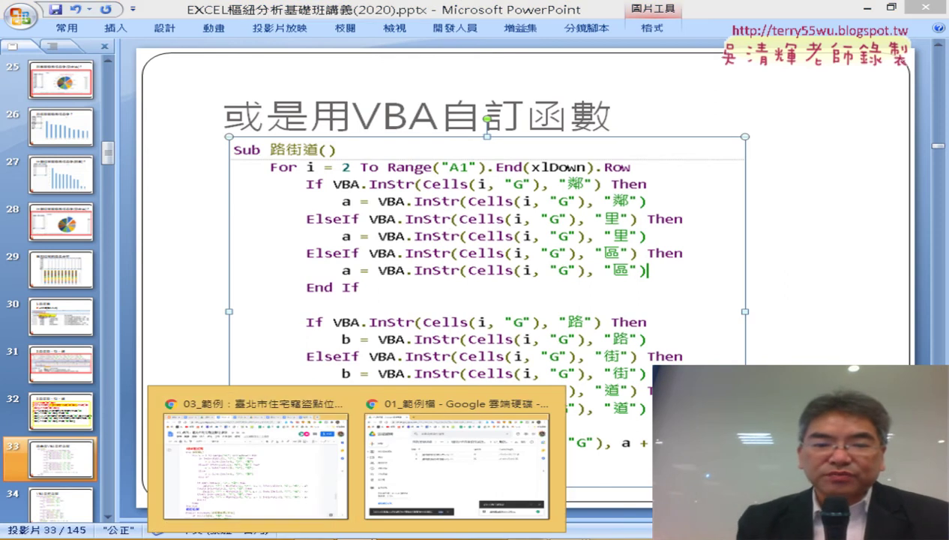
left_click(297, 502)
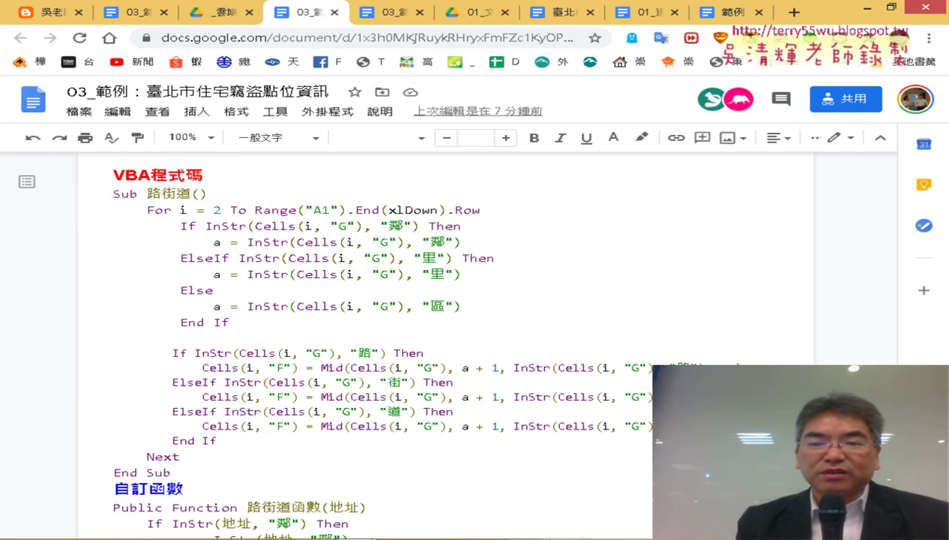
Scroll to the 自訂函數 section and select the 路街道函數 code from End Function up to Public Function
scroll(631, 332, "down", 1)
scroll(631, 332, "down", 2)
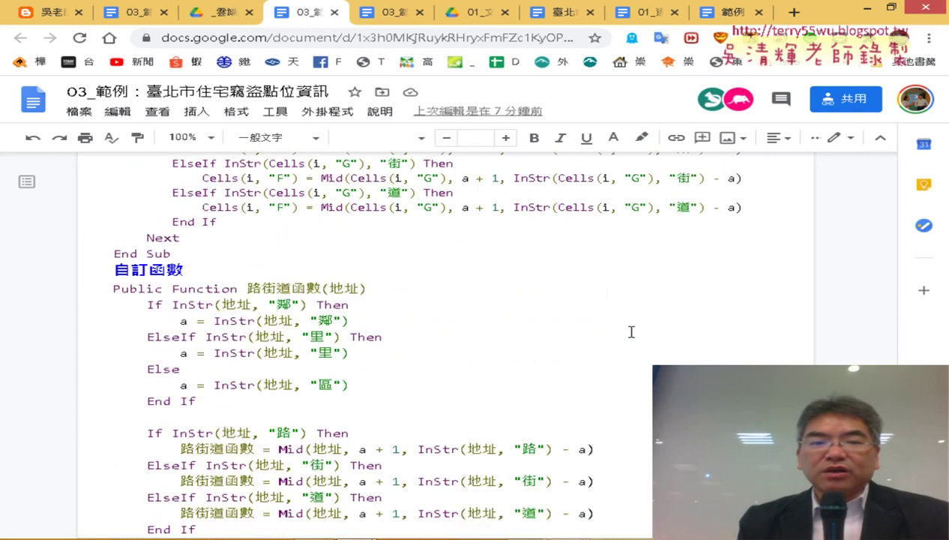
scroll(632, 335, "down", 1)
left_click_drag(217, 473, 102, 218)
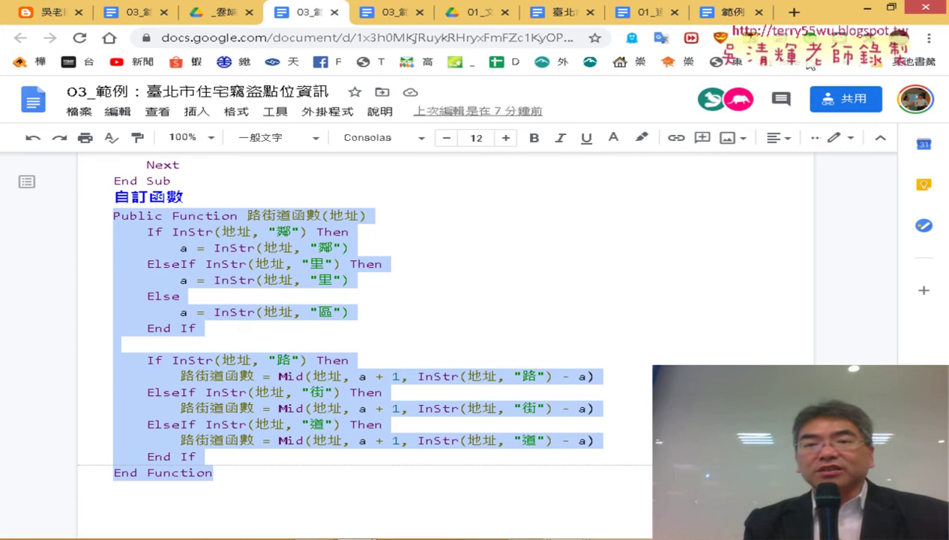
Minimize Chrome and return to the burglary data workbook in Excel
left_click(864, 9)
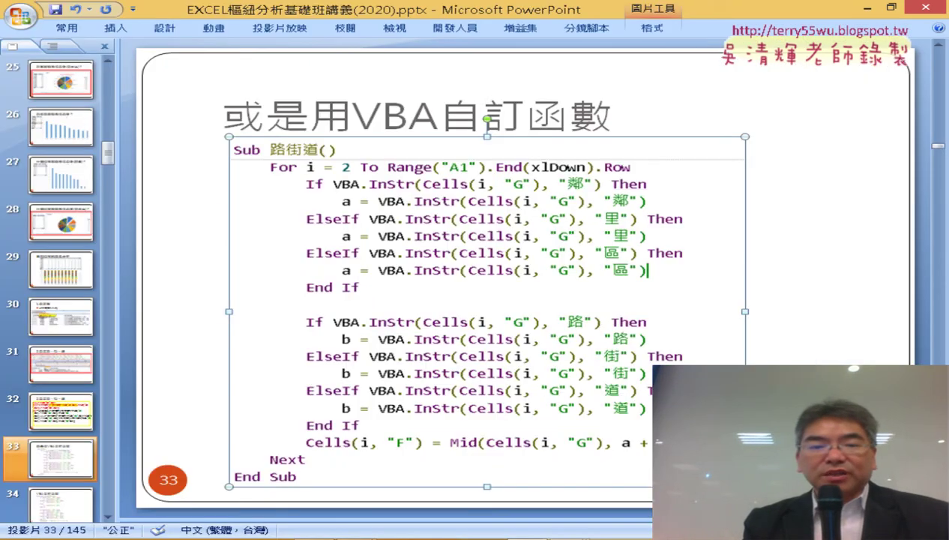
mouse_move(561, 536)
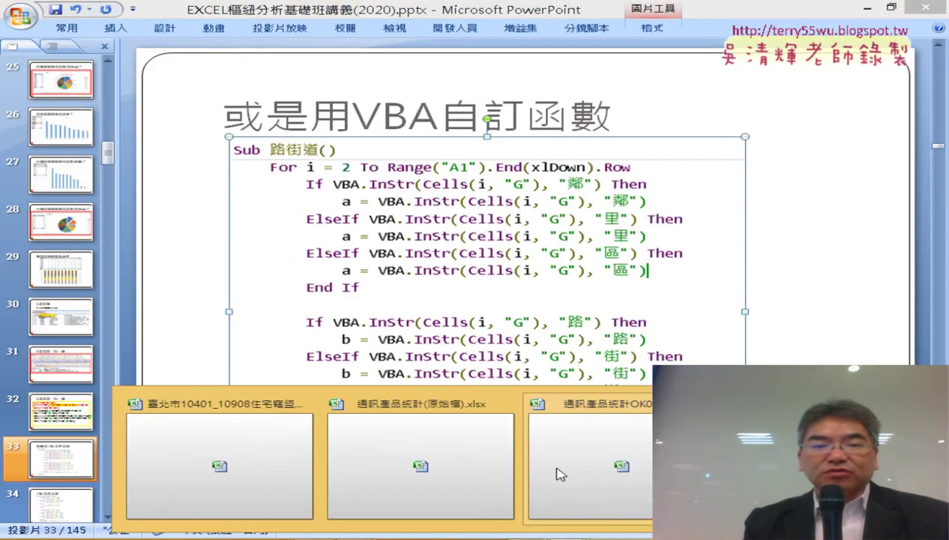
left_click(255, 467)
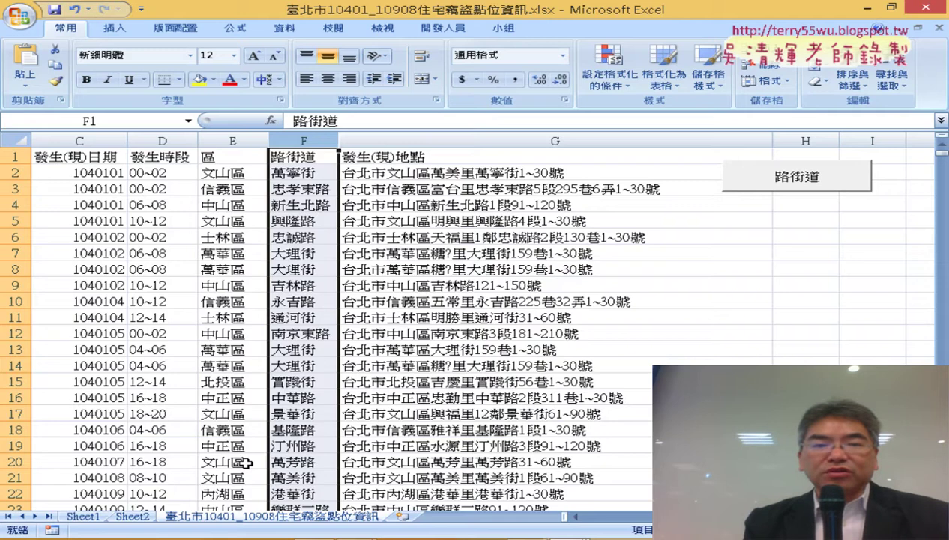
Delete the street names from F2 down to the last row, then reselect F2
left_click(308, 173)
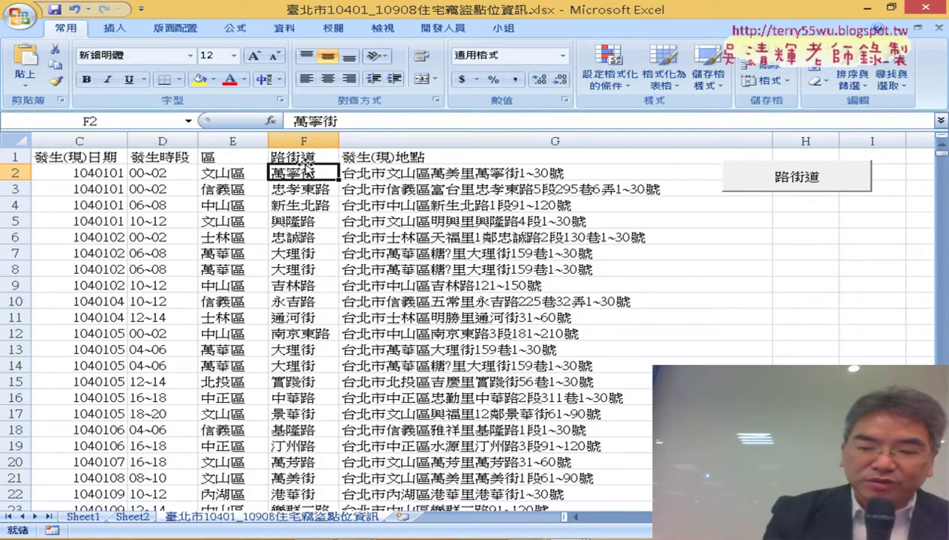
key("ctrl+shift+Down")
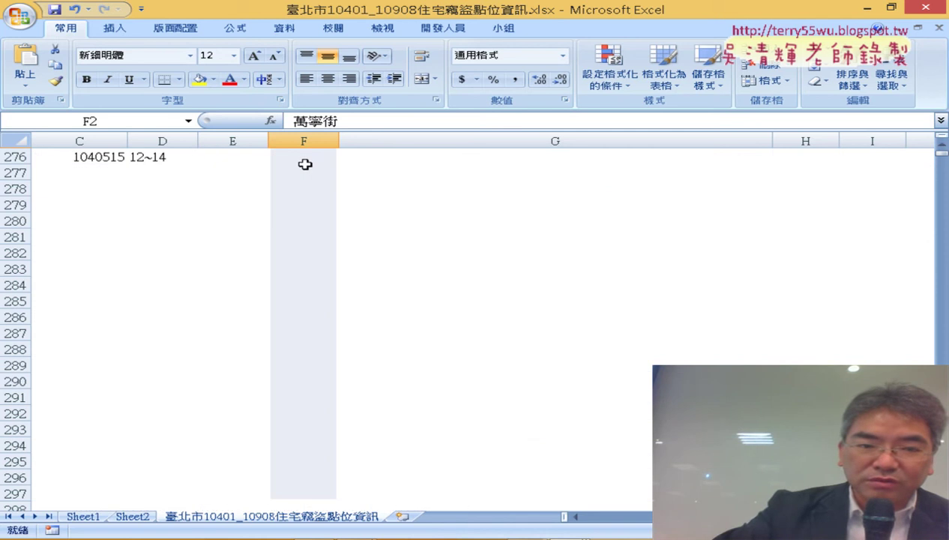
key("Delete")
key("ctrl+BackSpace")
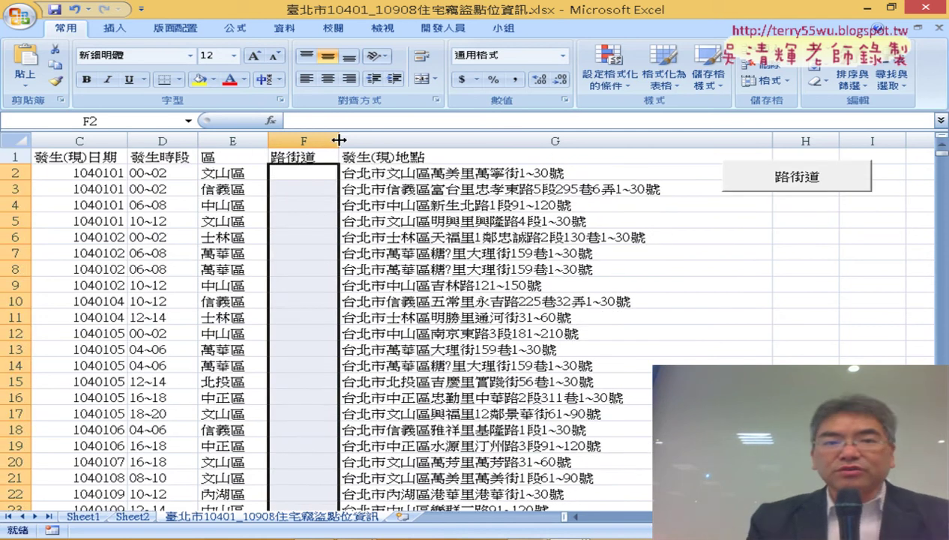
left_click(309, 168)
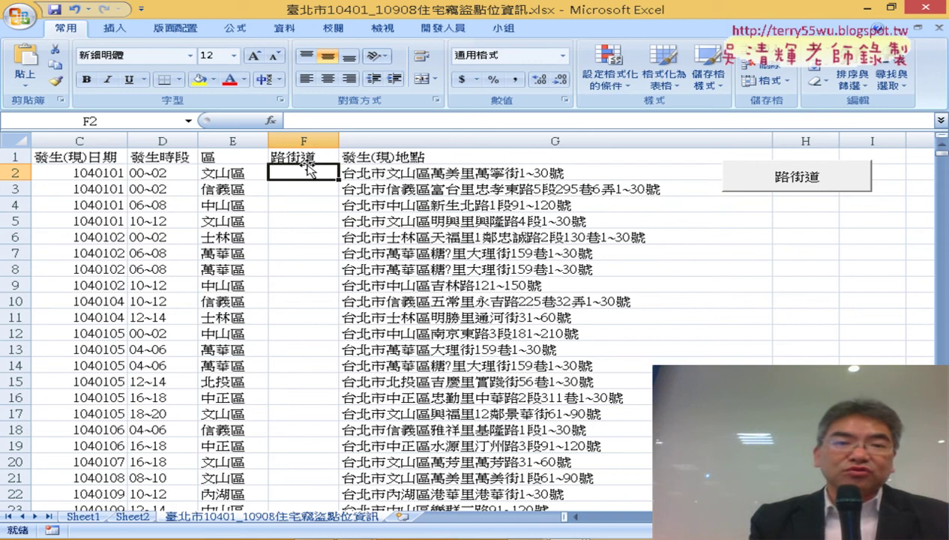
Insert the user-defined function =路街道函數(G2) into F2, returning 萬寧街
left_click(271, 120)
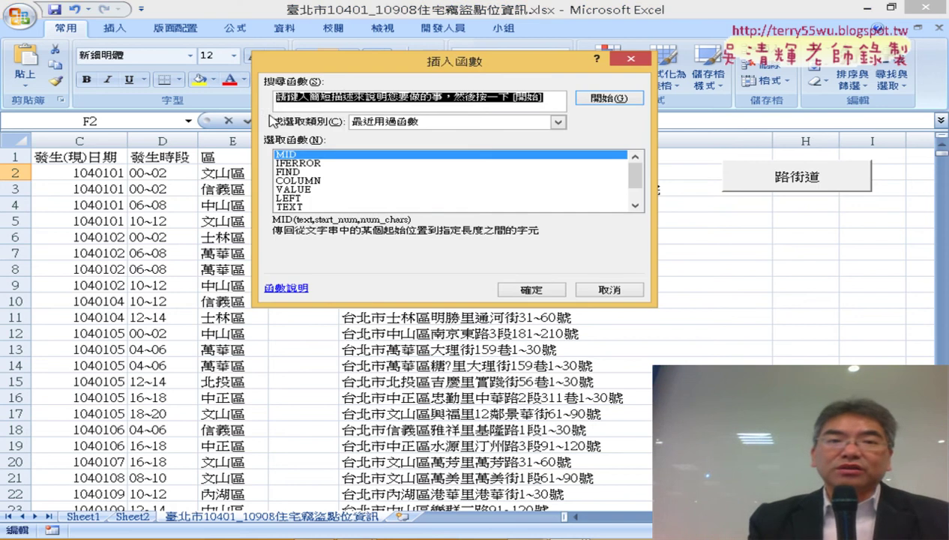
left_click_drag(449, 66, 698, 80)
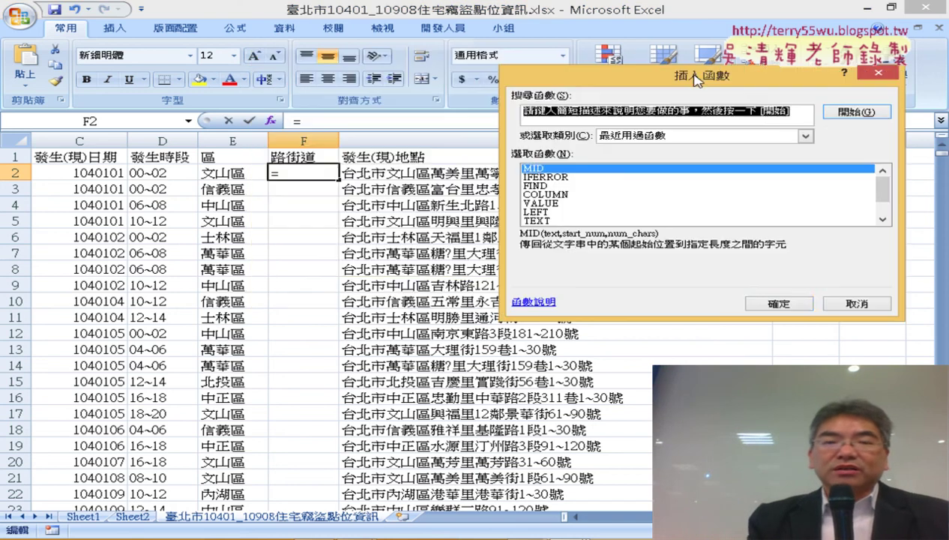
left_click(702, 138)
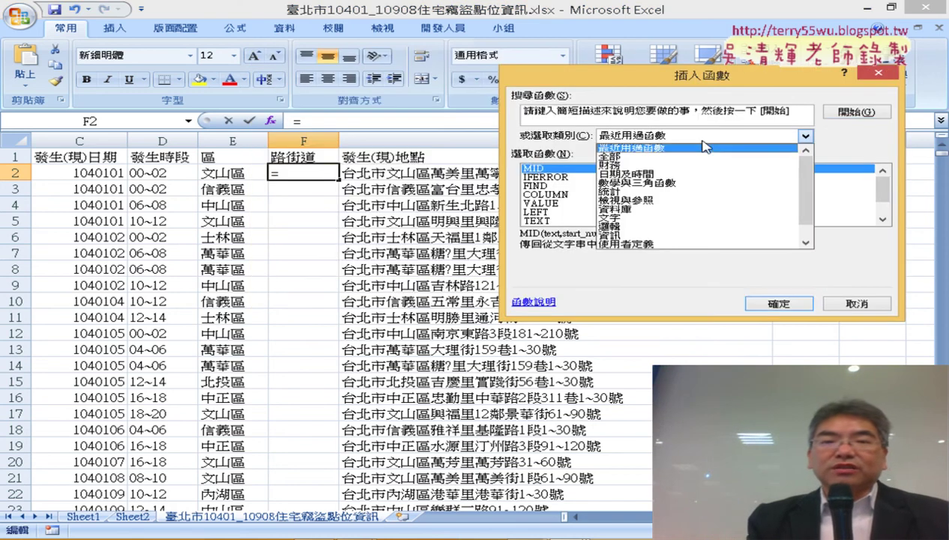
left_click(696, 245)
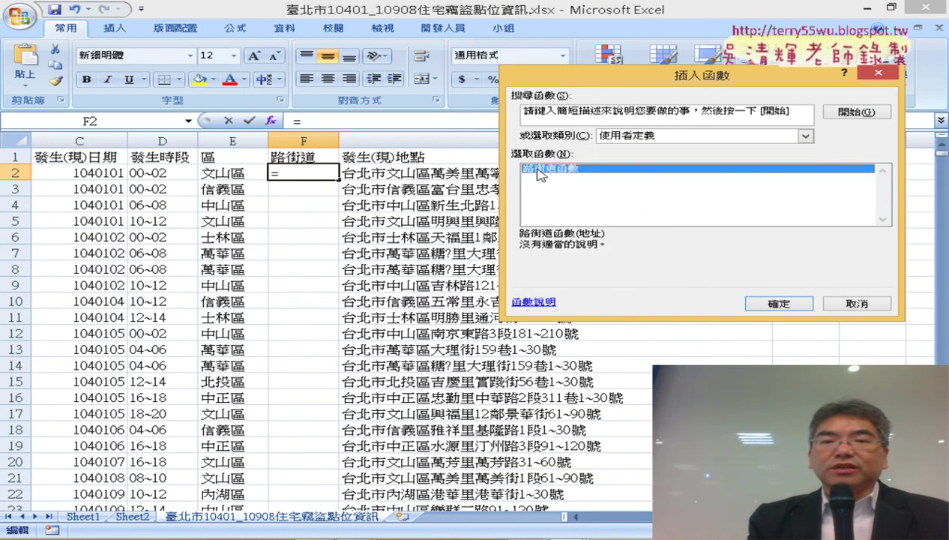
left_click(753, 303)
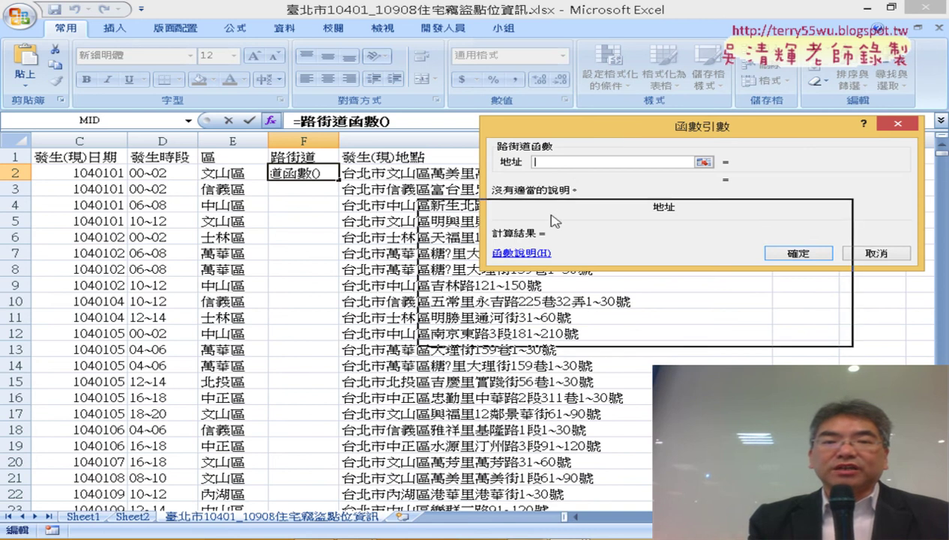
left_click_drag(621, 142, 537, 238)
left_click(494, 172)
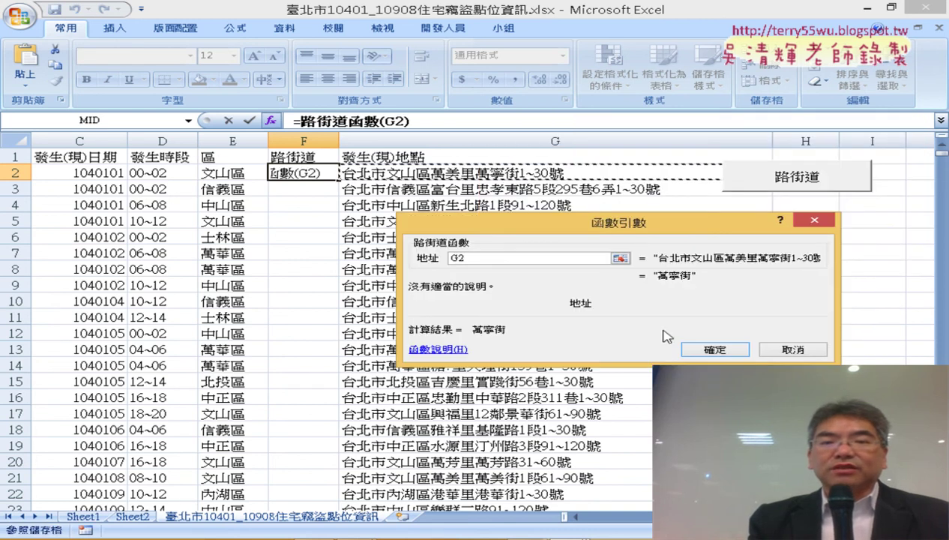
left_click(708, 349)
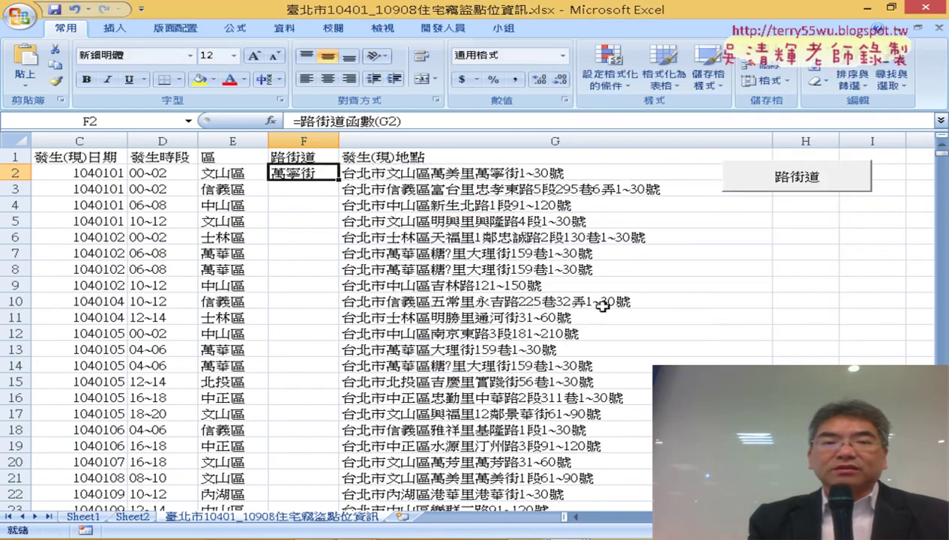
Fill the 路街道函數 formula down column F, then switch to PowerPoint slide 34
double_click(338, 181)
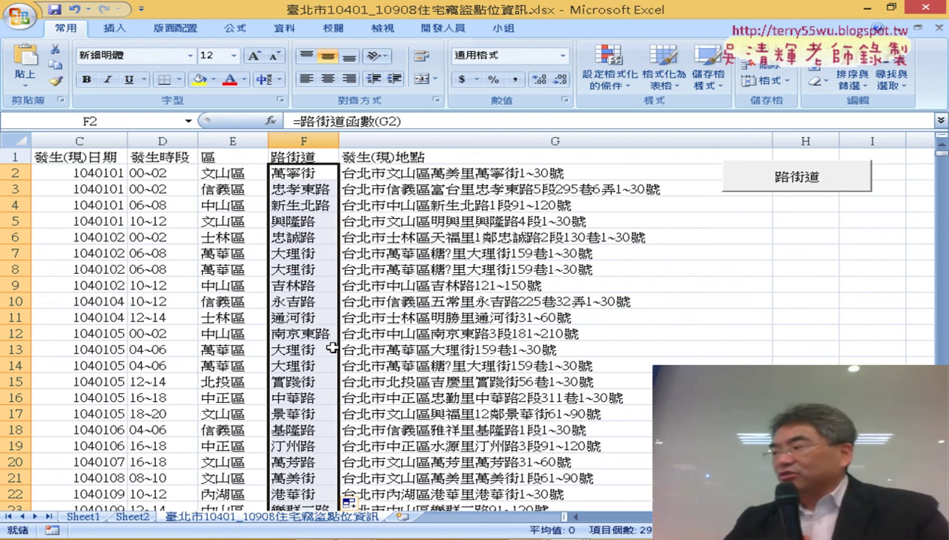
key("alt+Tab")
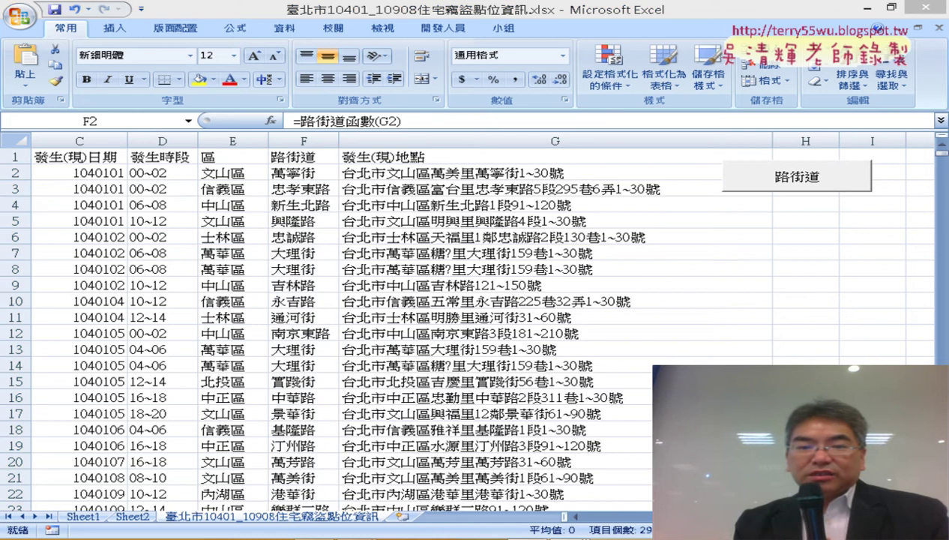
scroll(519, 336, "down", 2)
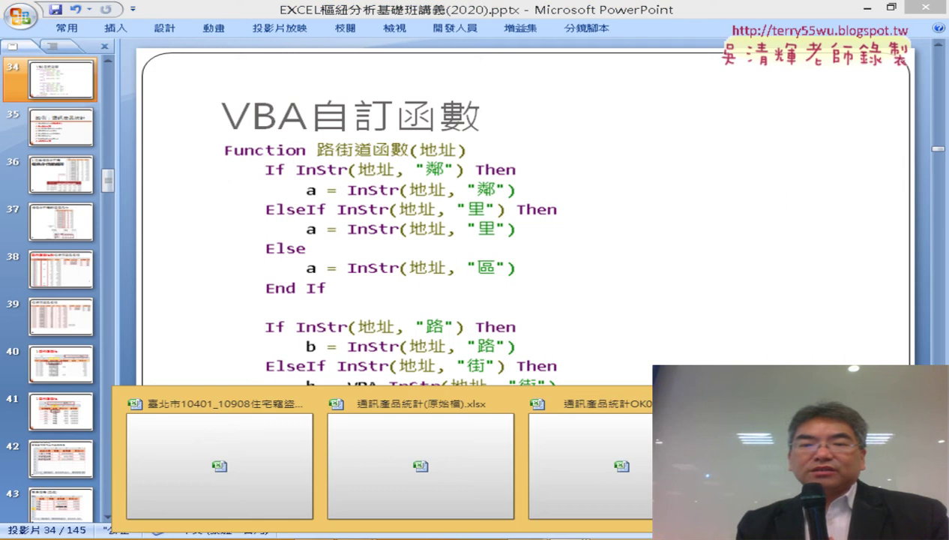
Minimize the presentation and bring the Excel workbook to the front
left_click(225, 458)
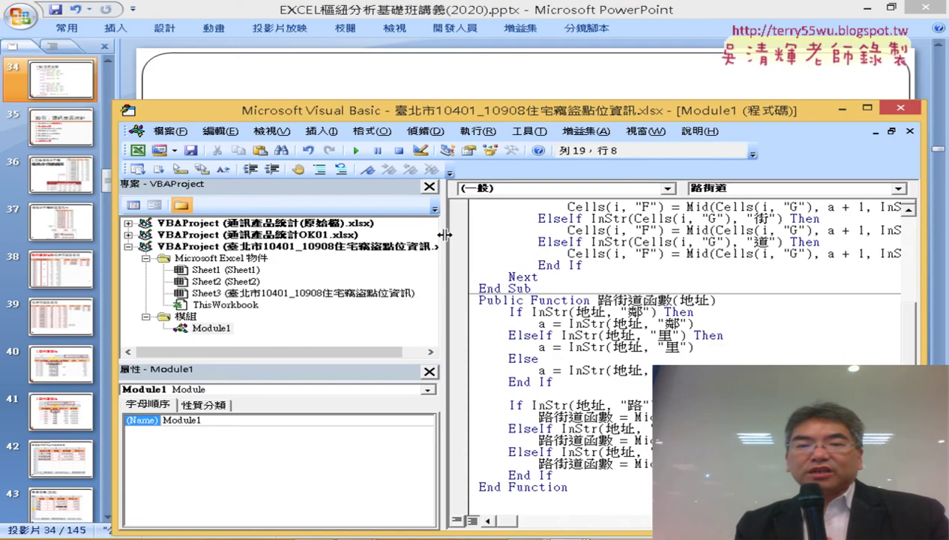
left_click_drag(444, 234, 318, 235)
left_click(868, 7)
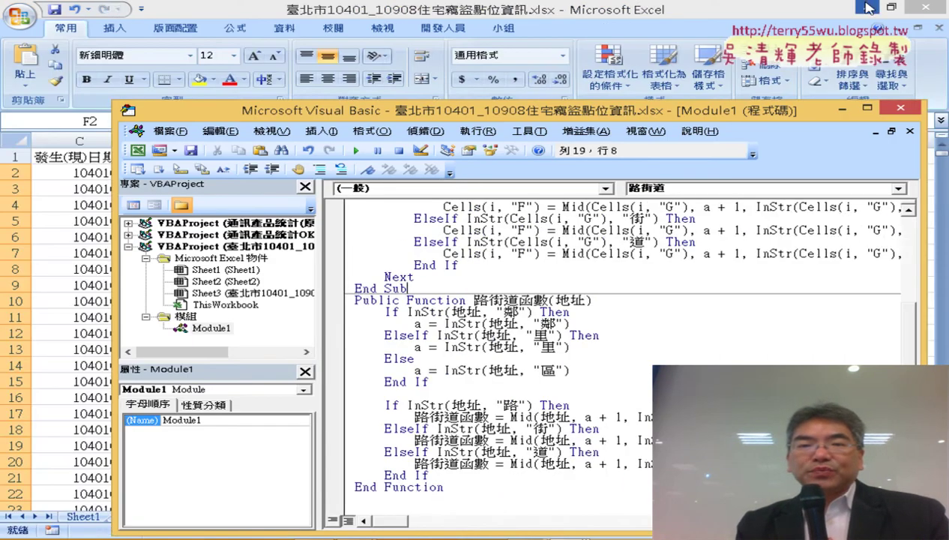
left_click(448, 30)
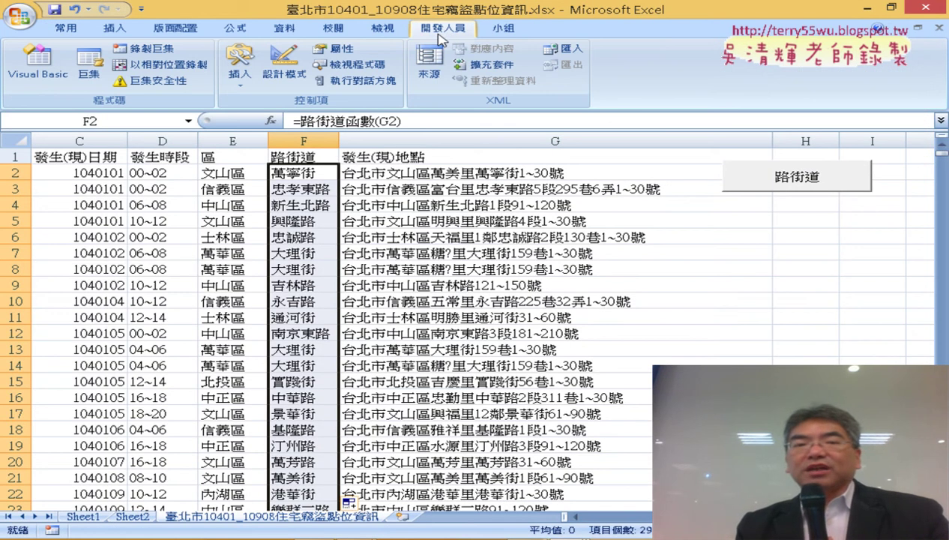
Open the Visual Basic Editor, select the whole 路街道函數 code in Module1, then return to the sheet
left_click(38, 67)
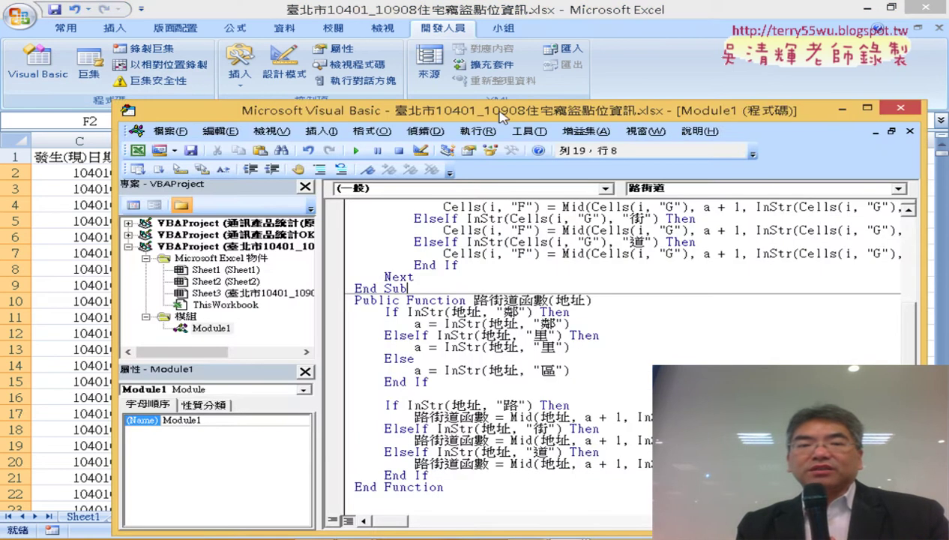
left_click_drag(503, 115, 486, 20)
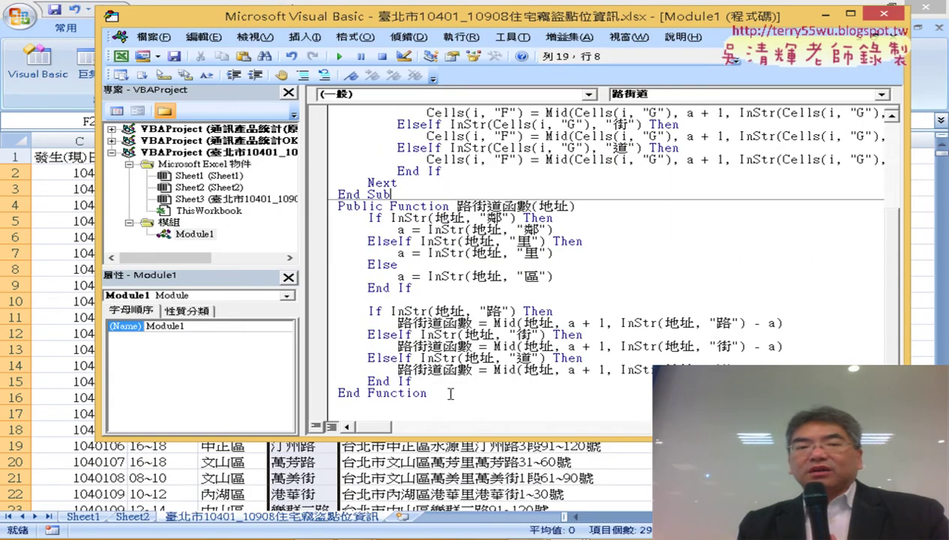
left_click_drag(450, 394, 326, 204)
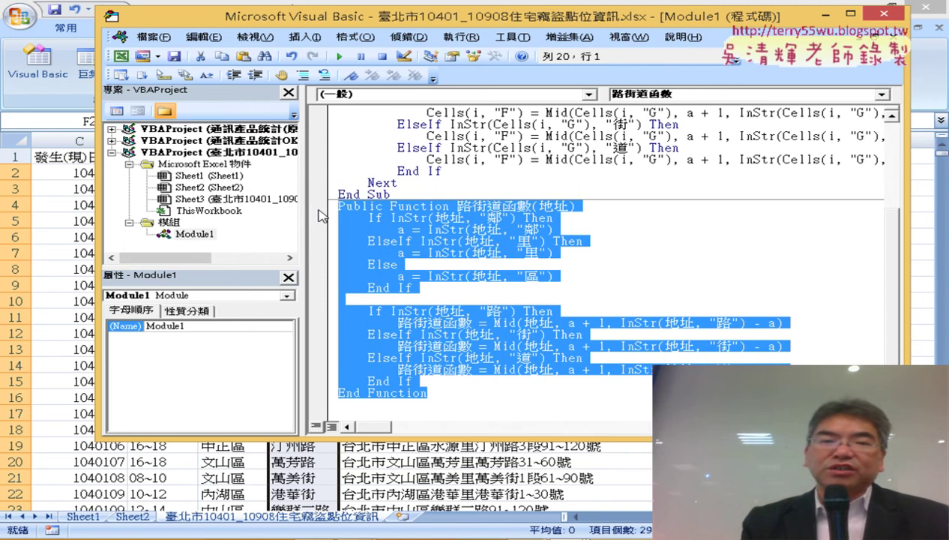
left_click(488, 463)
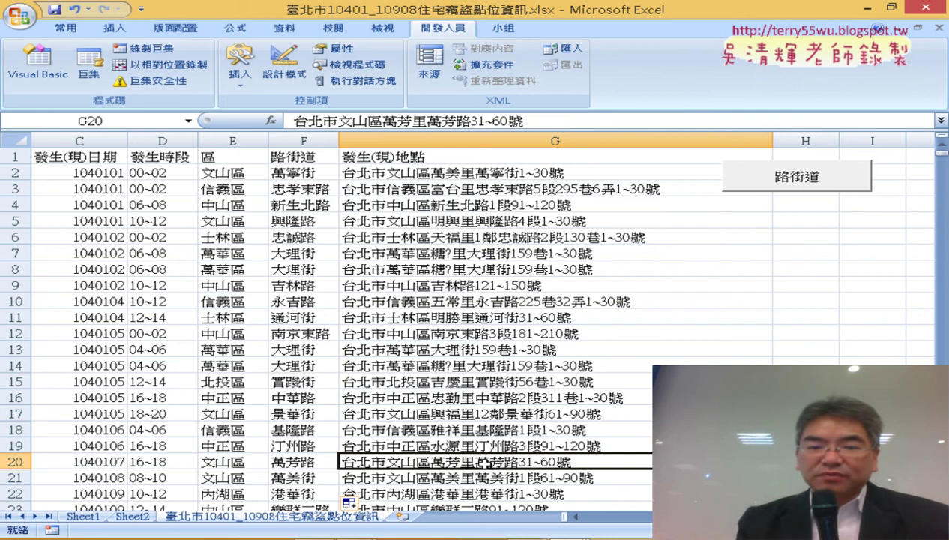
Switch to PowerPoint and scroll to slide 29, 區和時間的交叉分析, with its 100% stacked chart
key("alt+Tab")
scroll(399, 351, "up", 1)
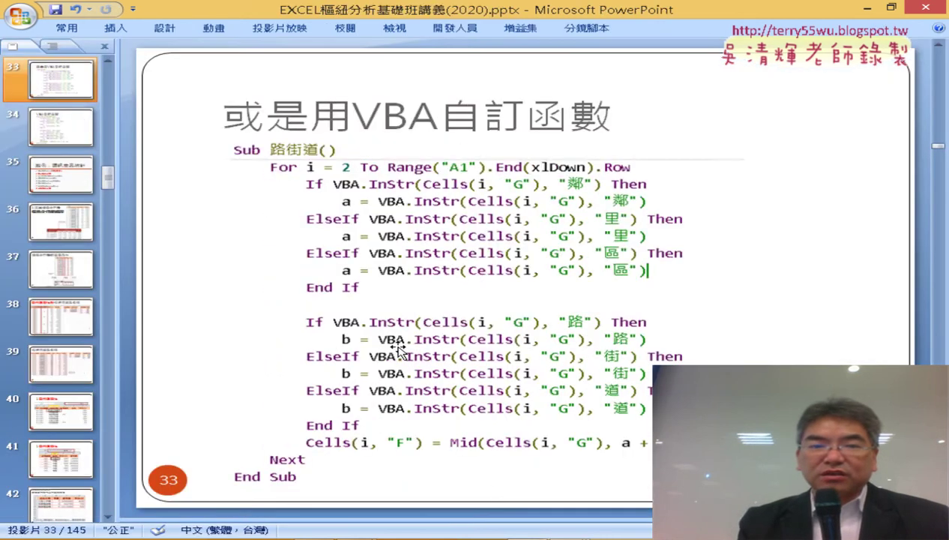
scroll(399, 351, "up", 3)
scroll(399, 351, "up", 1)
scroll(399, 350, "up", 1)
scroll(400, 350, "down", 1)
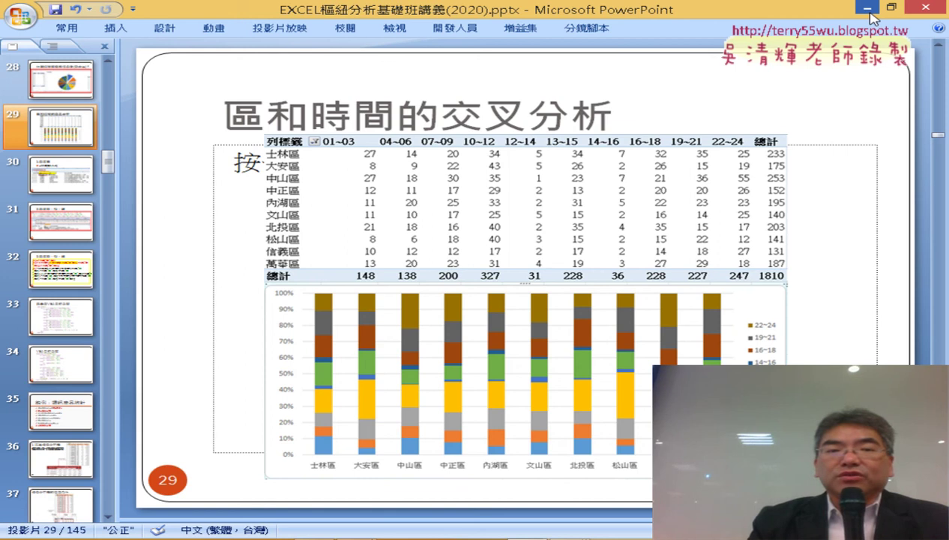
Return to Excel and insert a pivot table from the burglary data on a new sheet
left_click(870, 13)
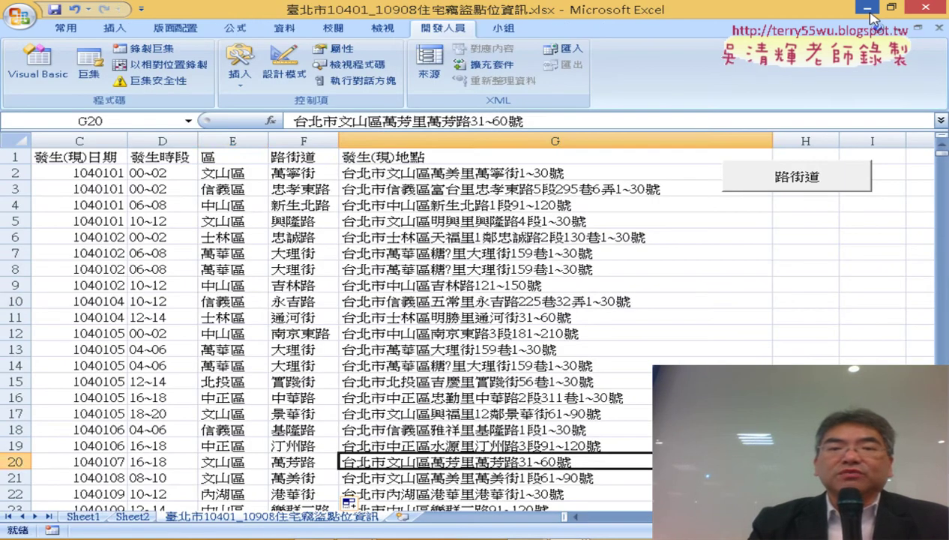
left_click(225, 301)
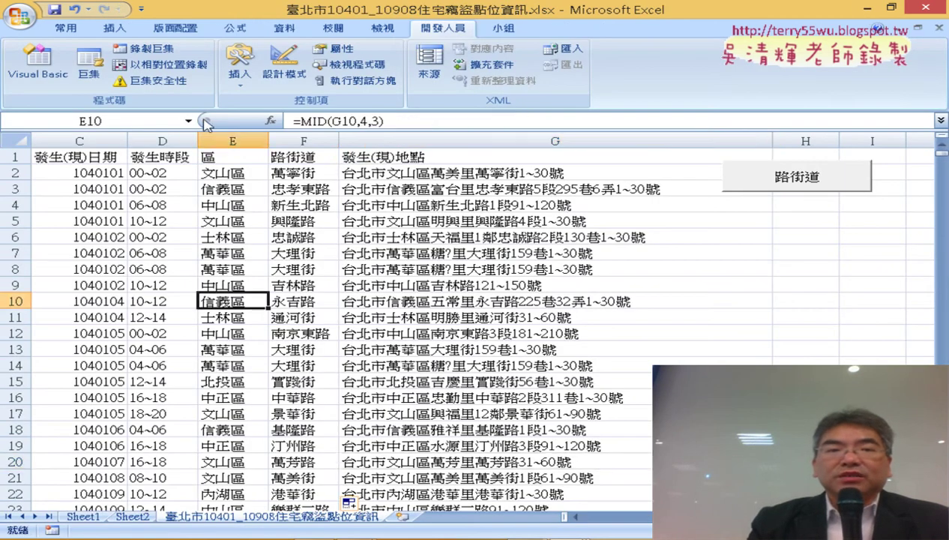
left_click(107, 27)
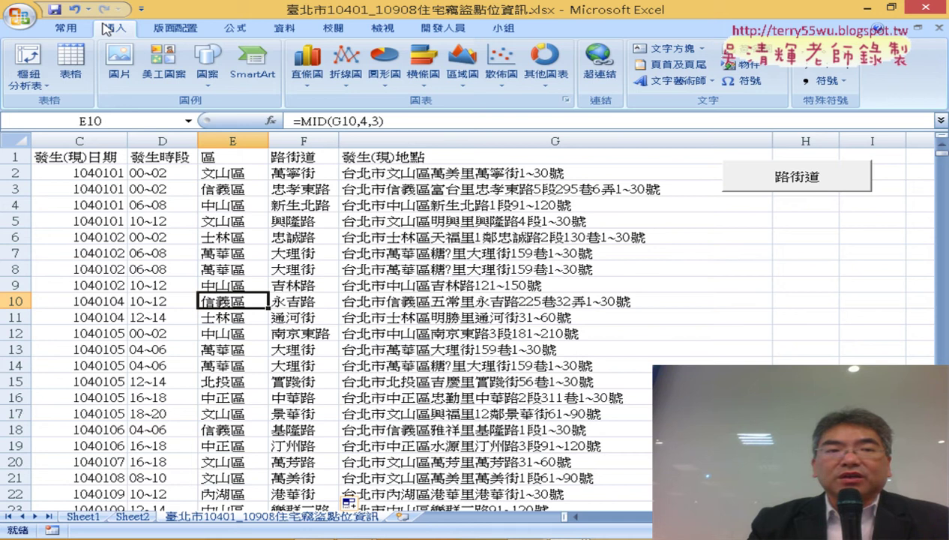
left_click(27, 61)
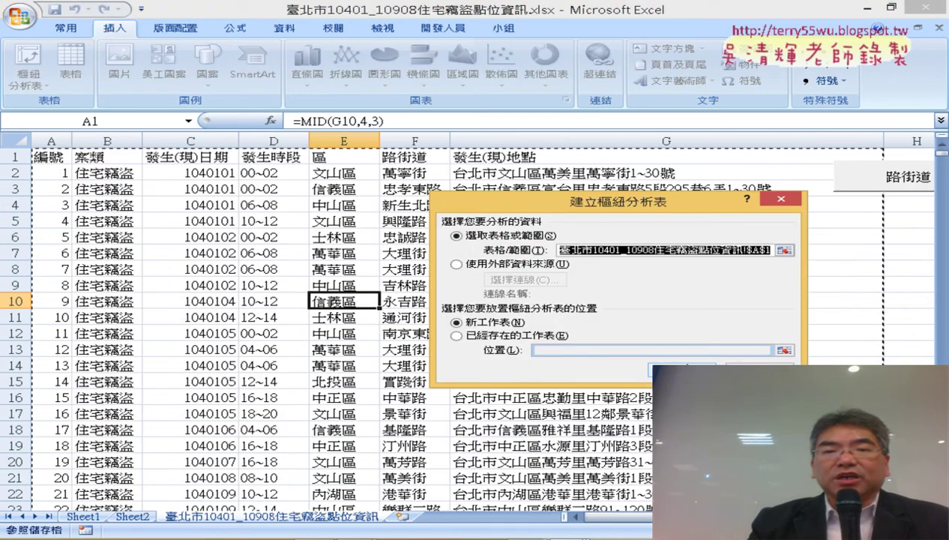
left_click(684, 368)
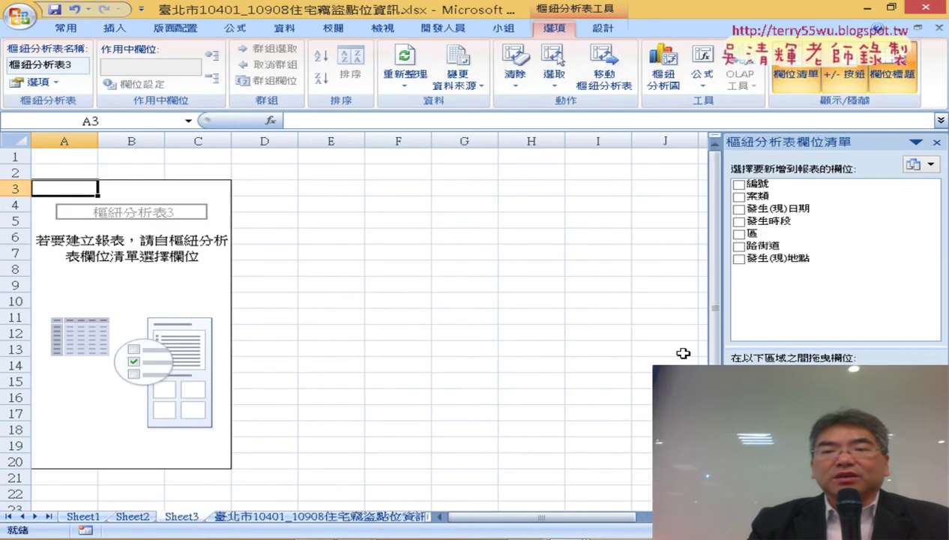
Put 區 in rows, 發生時段 in columns, and count of 區 as values
left_click(752, 233)
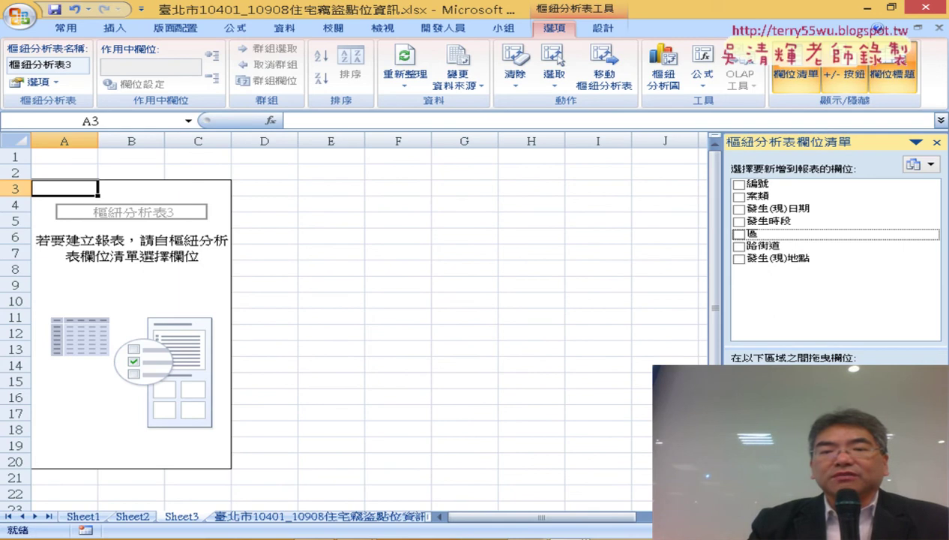
left_click(739, 234)
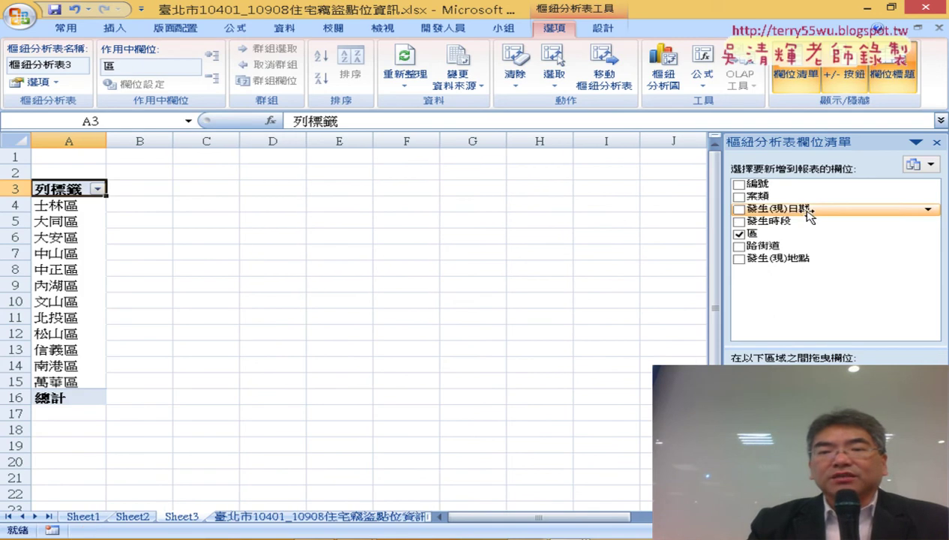
left_click_drag(816, 212, 830, 212)
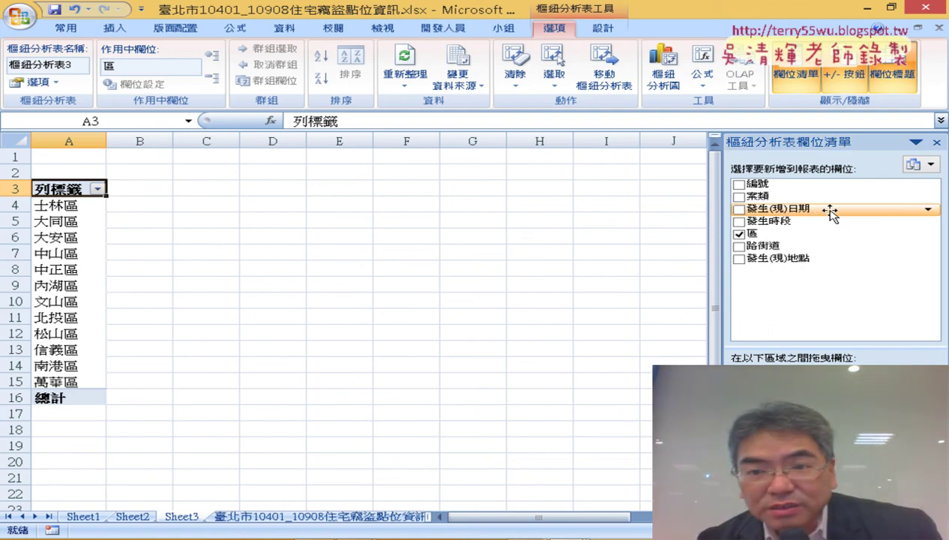
left_click(813, 220)
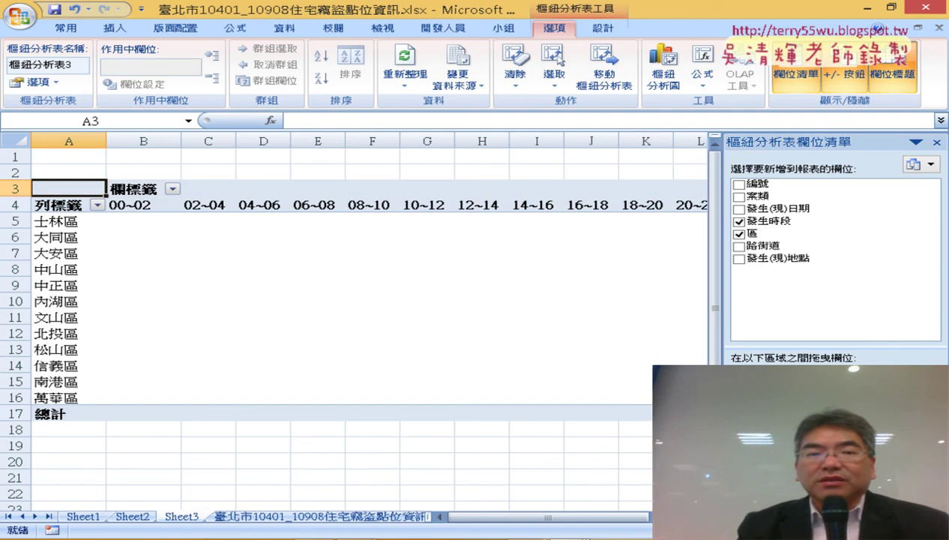
left_click(772, 233)
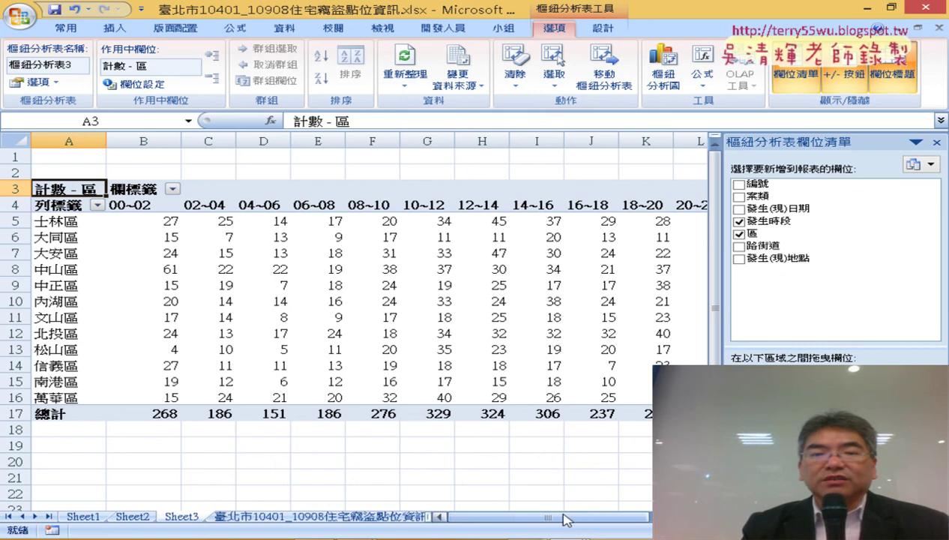
Scroll and zoom out until all twelve time-slot columns and the 3039 總計 show, then select G9
mouse_move(564, 515)
left_mouse_down()
mouse_move(619, 519)
mouse_move(570, 517)
left_mouse_up()
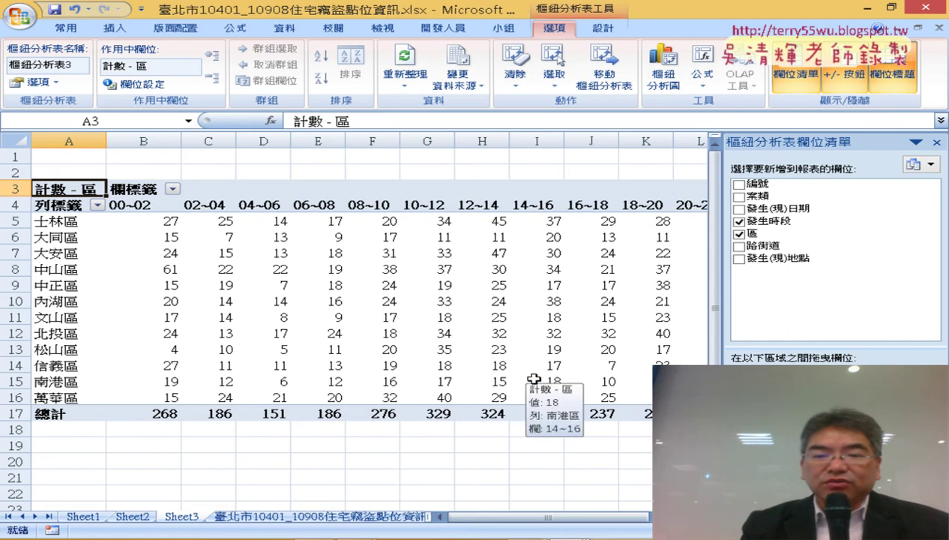
scroll(595, 347, "down", 1)
scroll(487, 312, "down", 1)
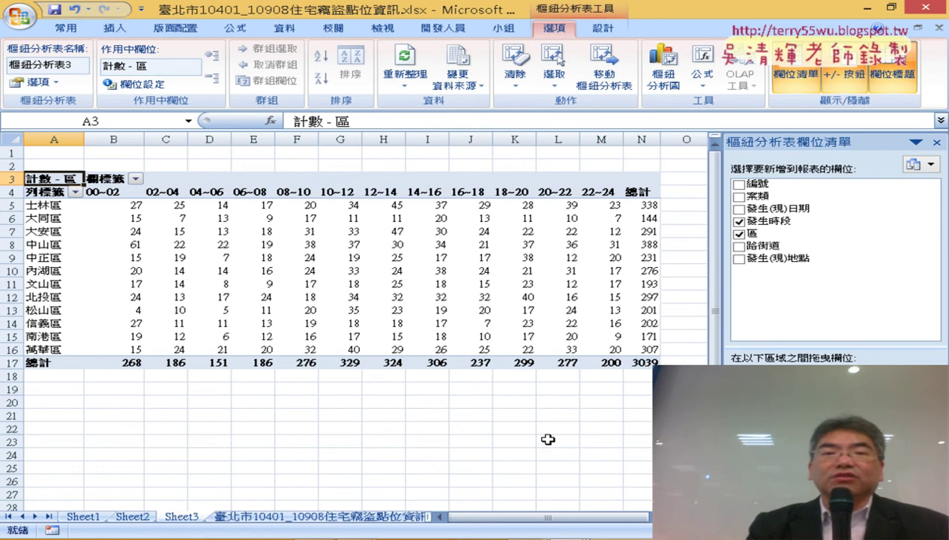
left_click(320, 256)
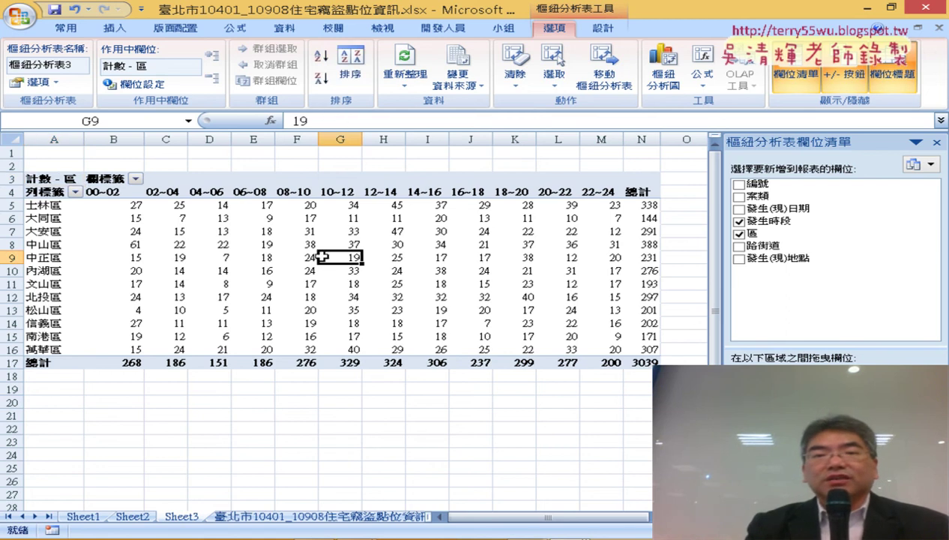
Insert a pivot chart of the 100% Stacked Column type from the Column category
left_click(658, 89)
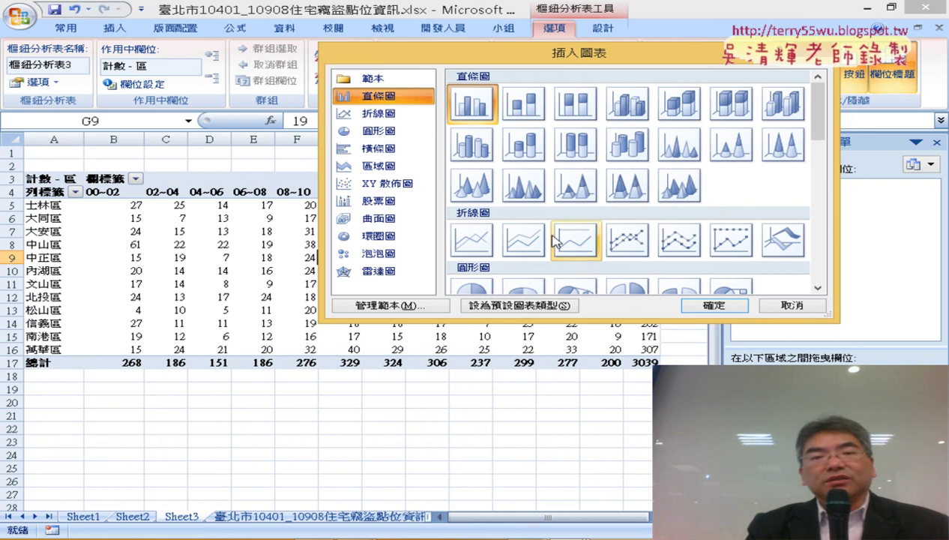
scroll(541, 230, "down", 6)
scroll(529, 212, "up", 3)
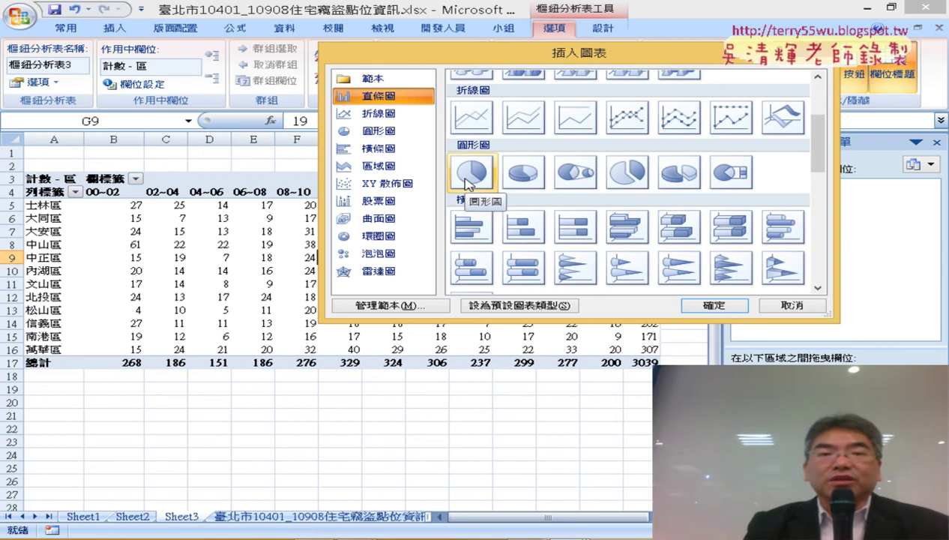
scroll(466, 184, "up", 3)
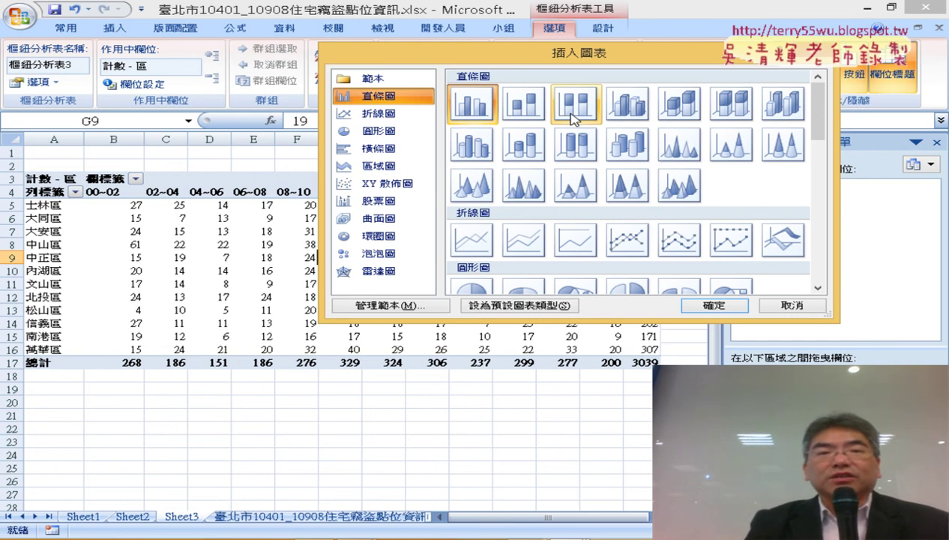
left_click(574, 113)
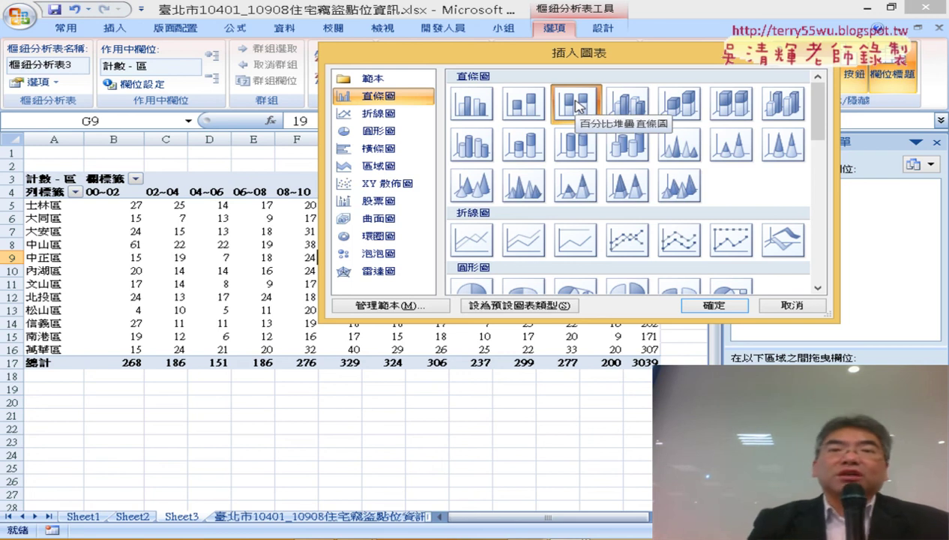
left_click(730, 309)
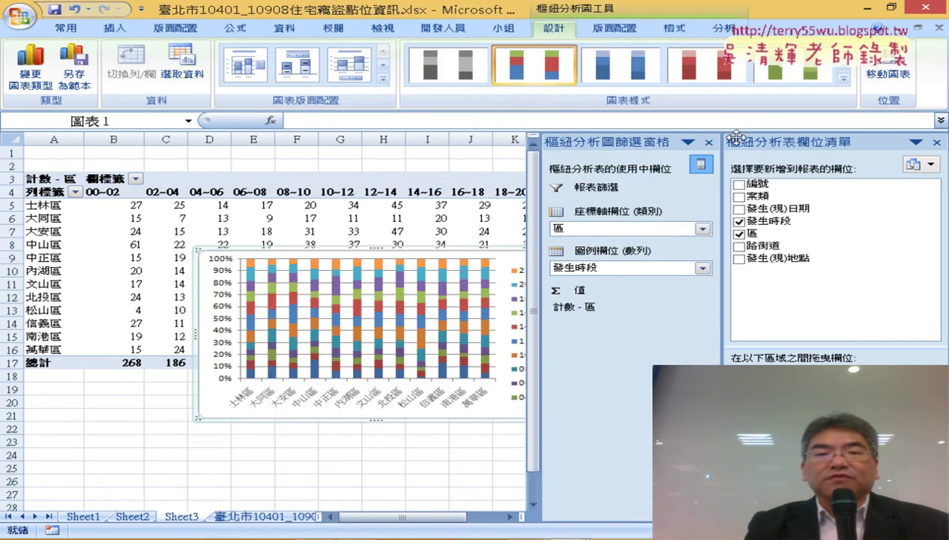
Close the PivotChart Filter pane, move the chart below row 17, and enlarge it to show all twelve districts
left_click(709, 142)
scroll(720, 327, "down", 1)
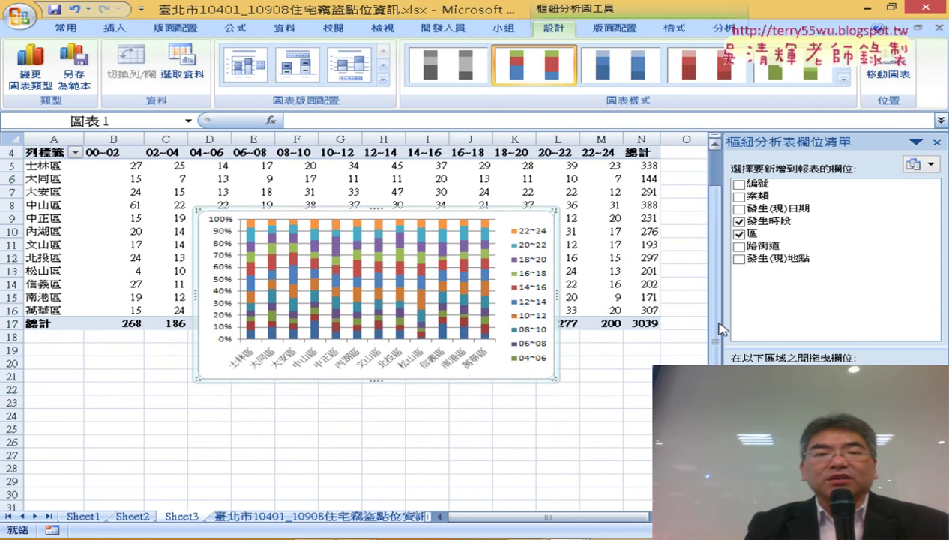
scroll(719, 328, "down", 1)
left_click_drag(206, 330, 72, 445)
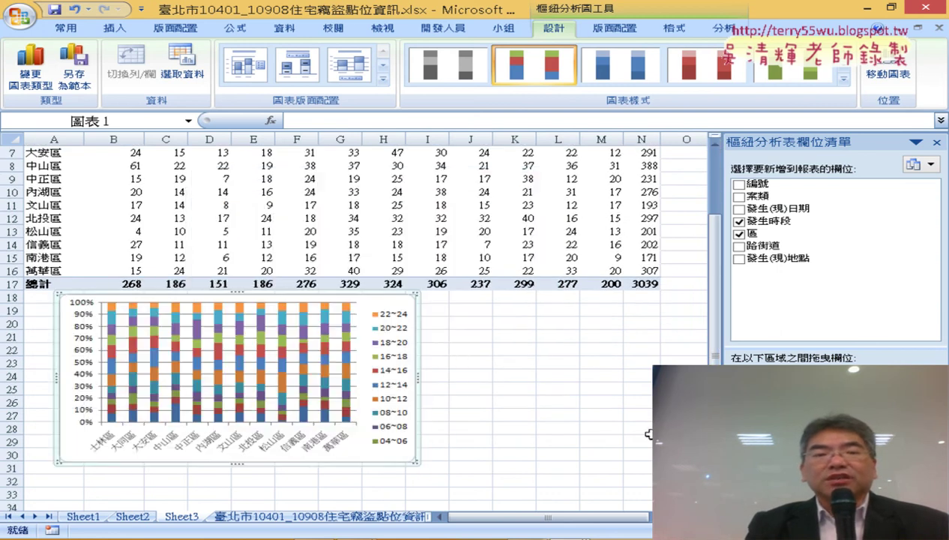
scroll(648, 405, "down", 2)
scroll(630, 397, "down", 1)
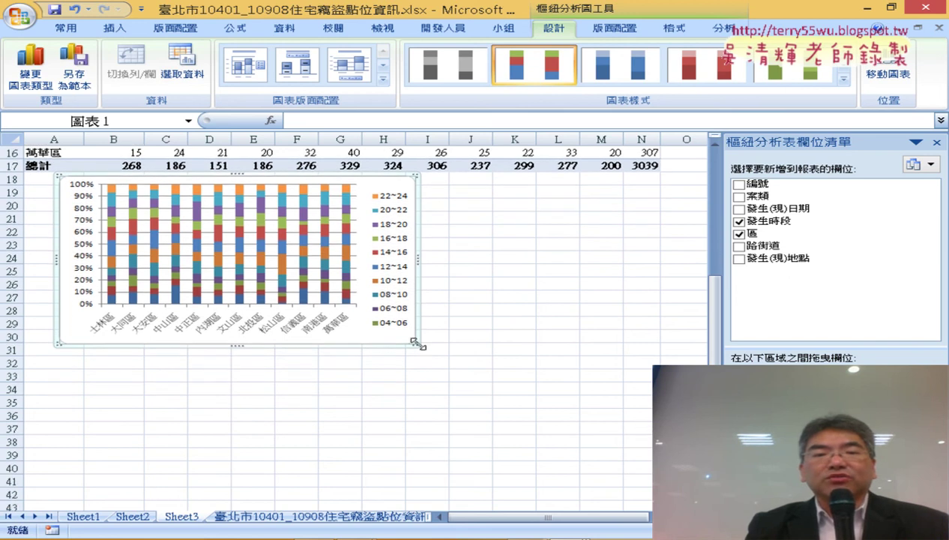
left_click_drag(417, 344, 649, 473)
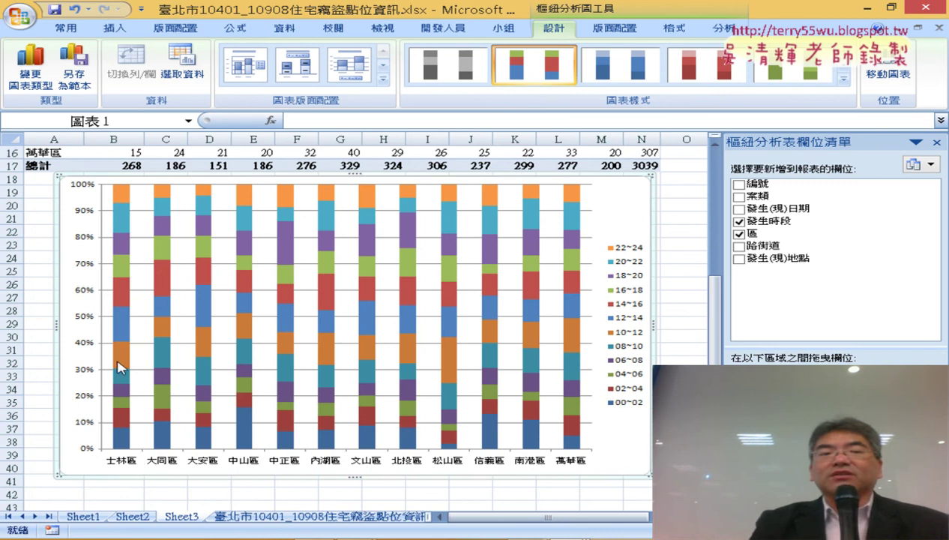
mouse_move(121, 338)
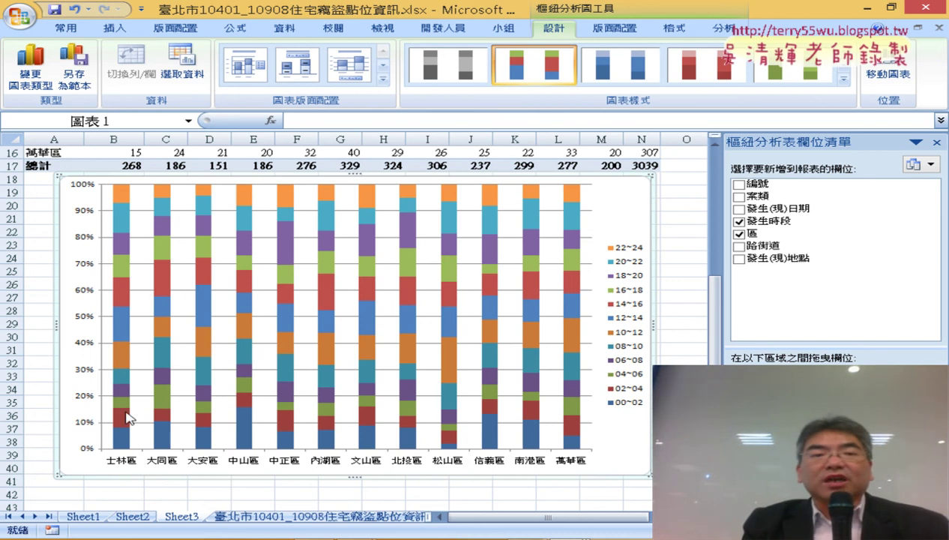
mouse_move(294, 270)
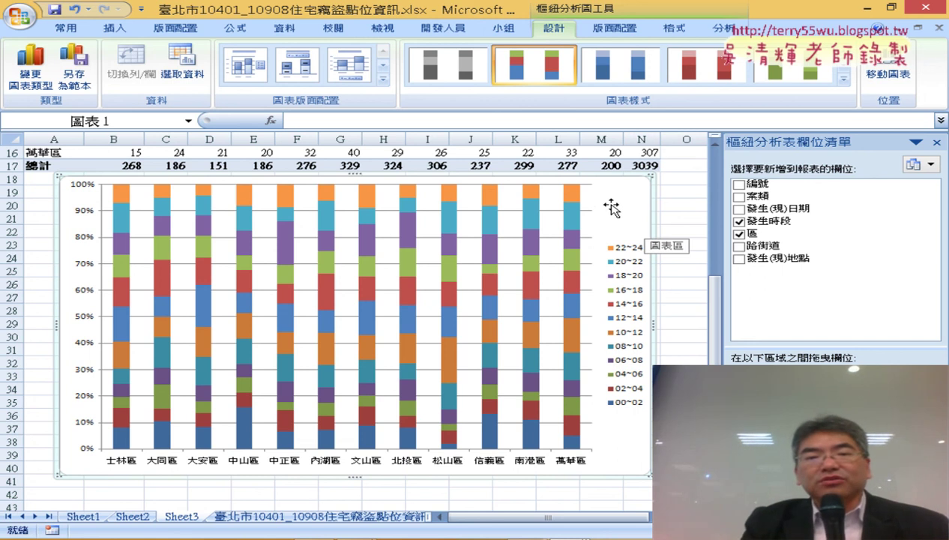
Change the chart type to plain Stacked Column so it shows raw burglary counts per district
right_click(610, 204)
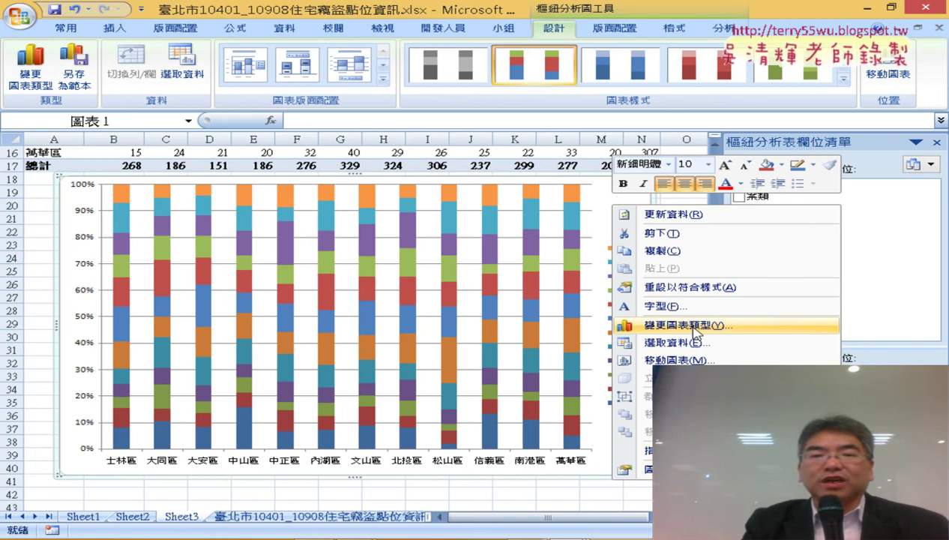
left_click(694, 329)
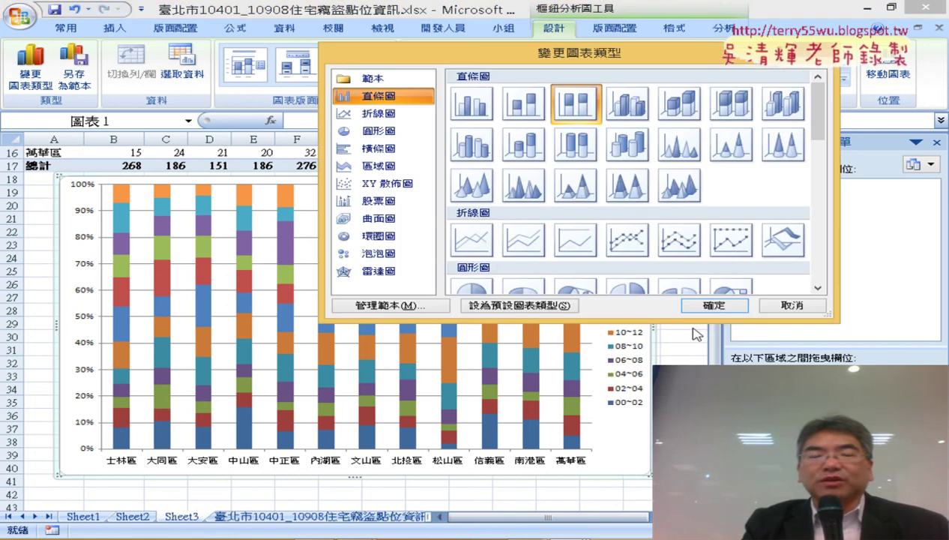
left_click(531, 118)
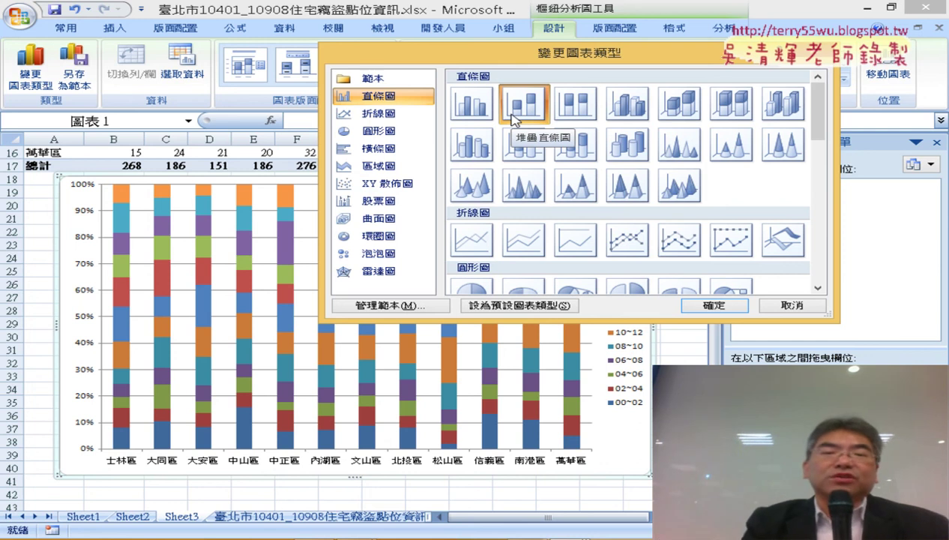
left_click(730, 303)
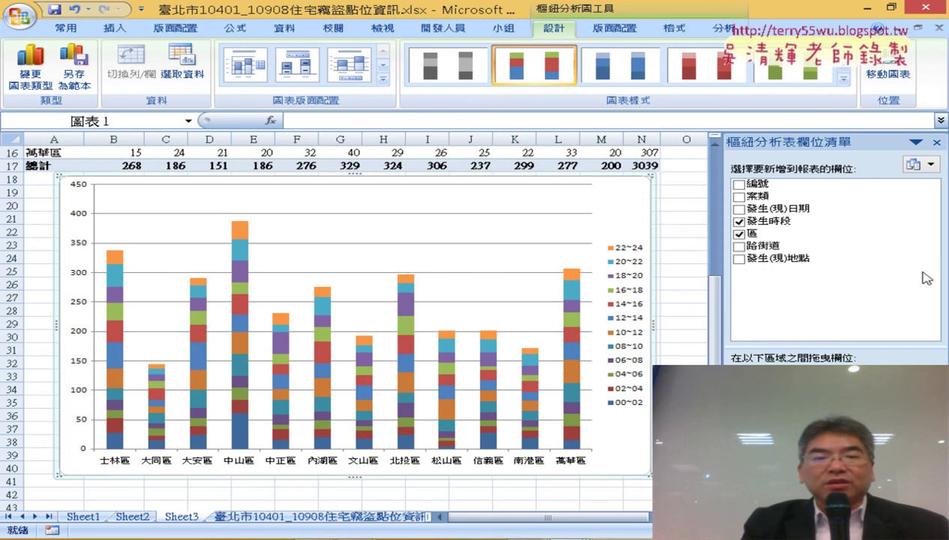
Change the chart type back to 100% Stacked Column so each district's time slots fill 0–100%
left_click(240, 233)
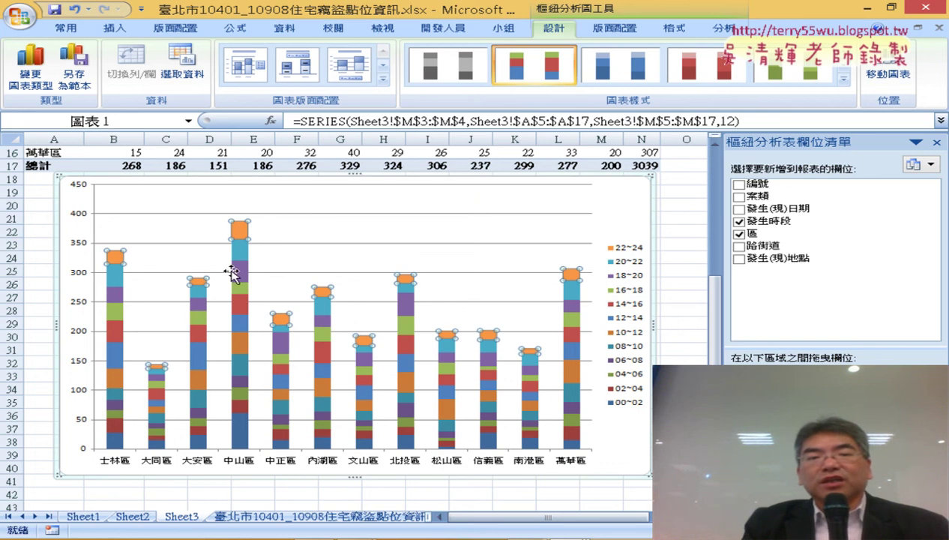
left_click(292, 249)
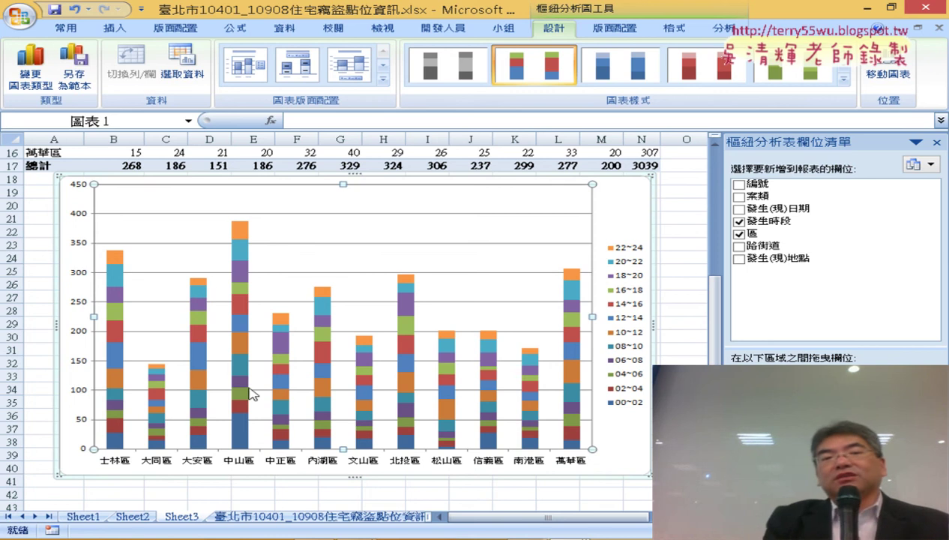
mouse_move(250, 393)
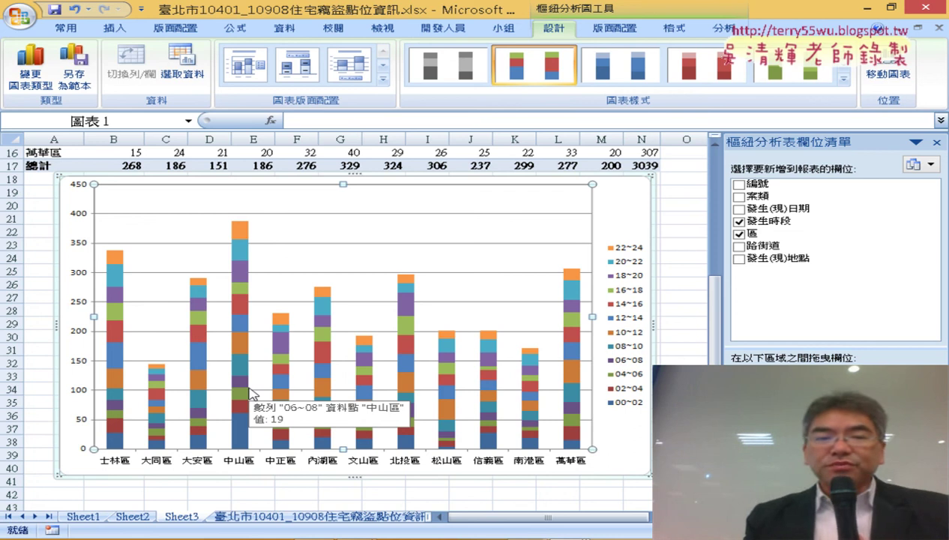
right_click(493, 208)
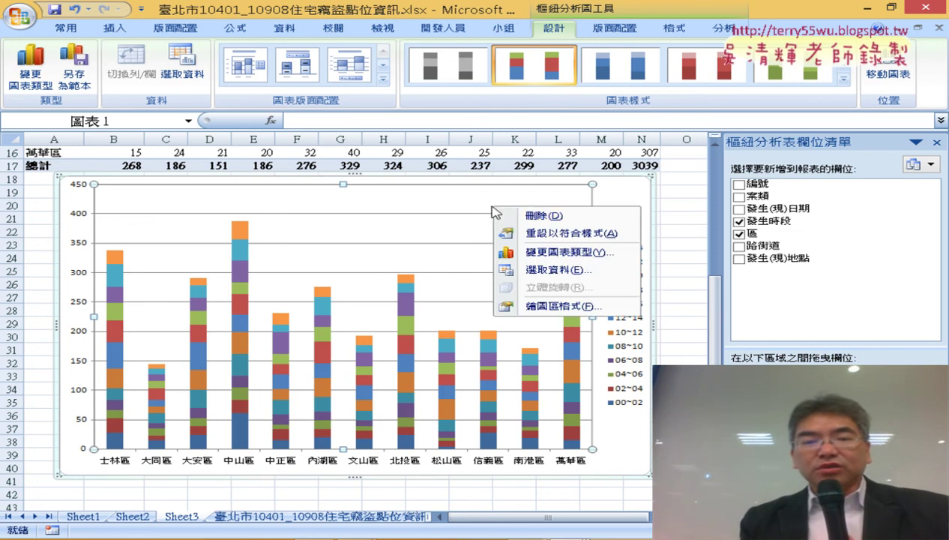
left_click(532, 257)
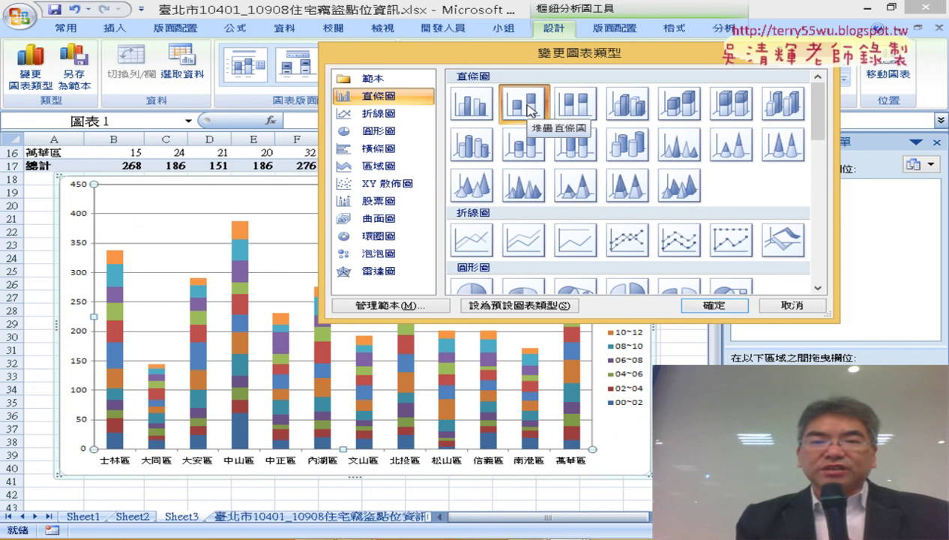
left_click(575, 104)
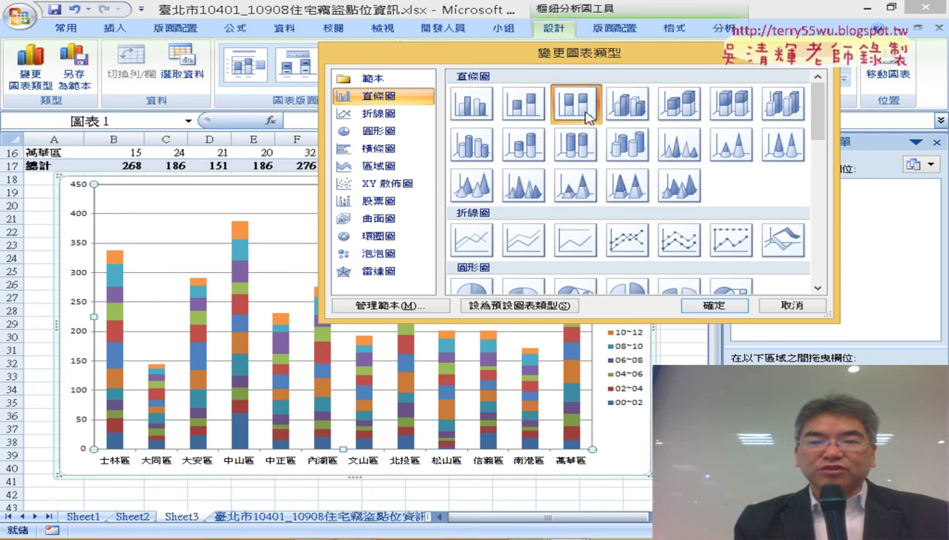
left_click(713, 305)
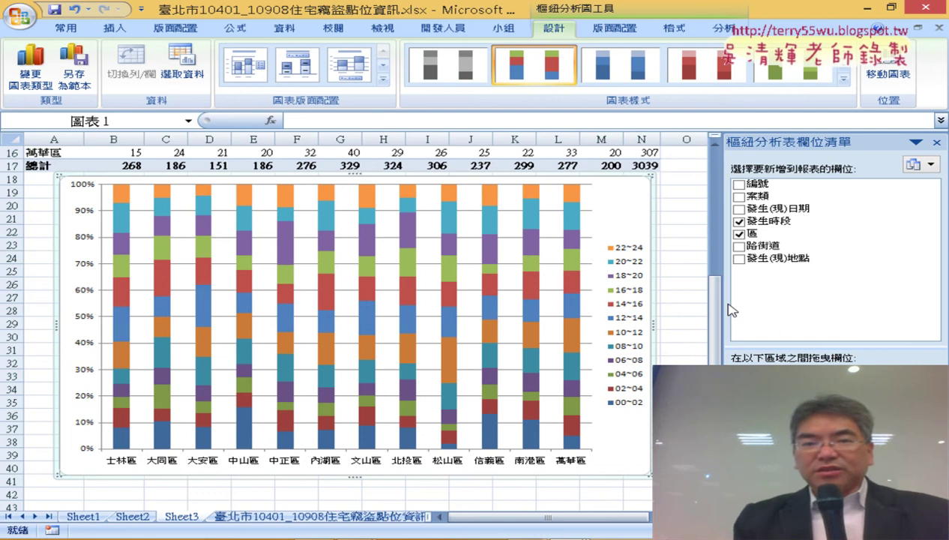
scroll(695, 320, "up", 4)
scroll(697, 320, "up", 1)
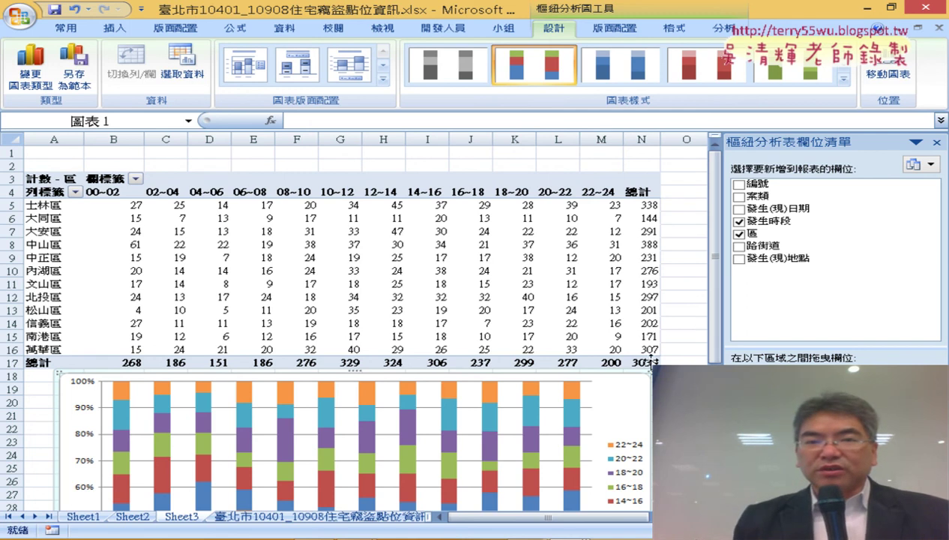
mouse_move(329, 283)
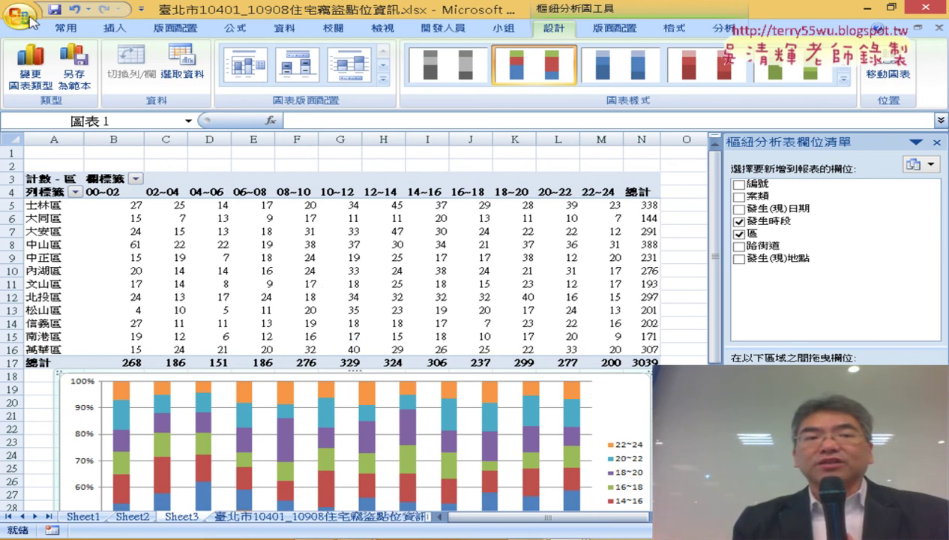
left_click(30, 21)
mouse_move(98, 146)
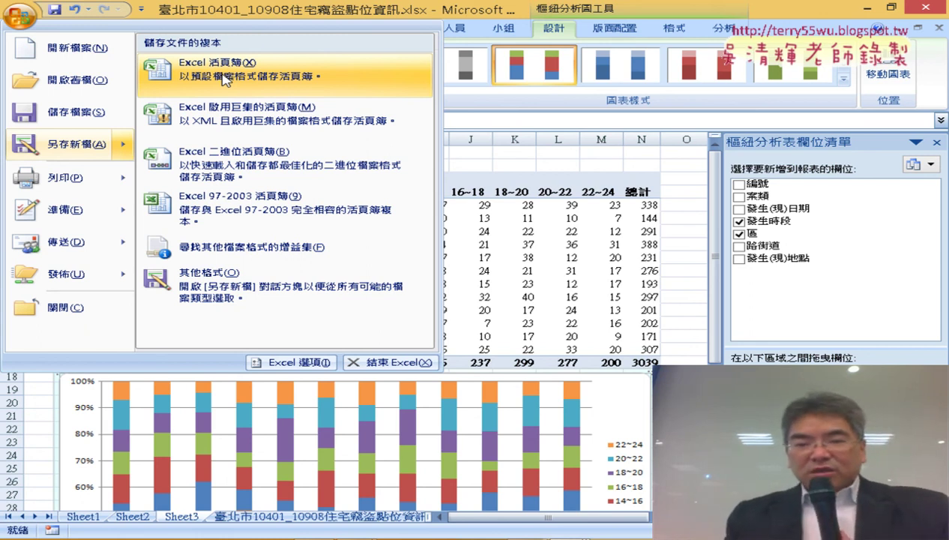
key("Escape")
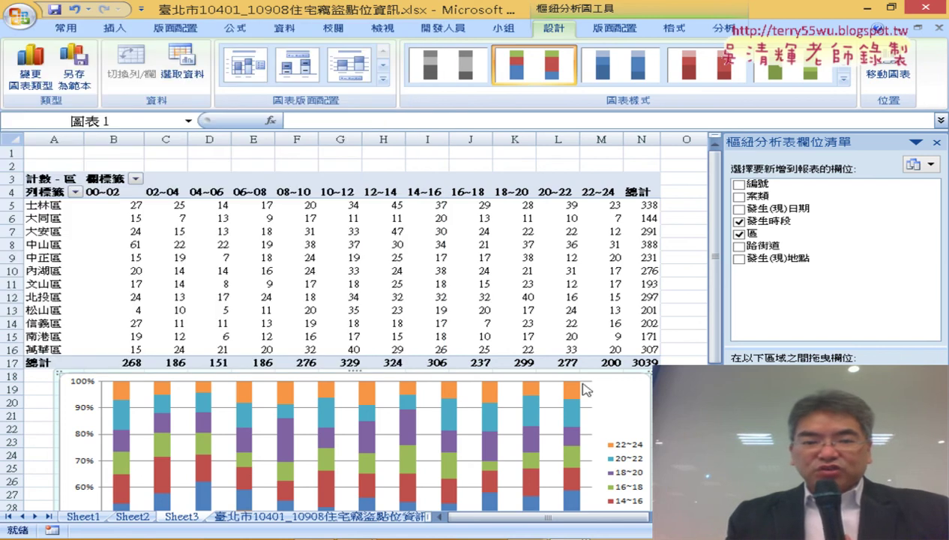
Bring the _範例檔(樞紐分析入門) folder forward and select 通訊產品統計(原始檔).xlsx
left_click(311, 479)
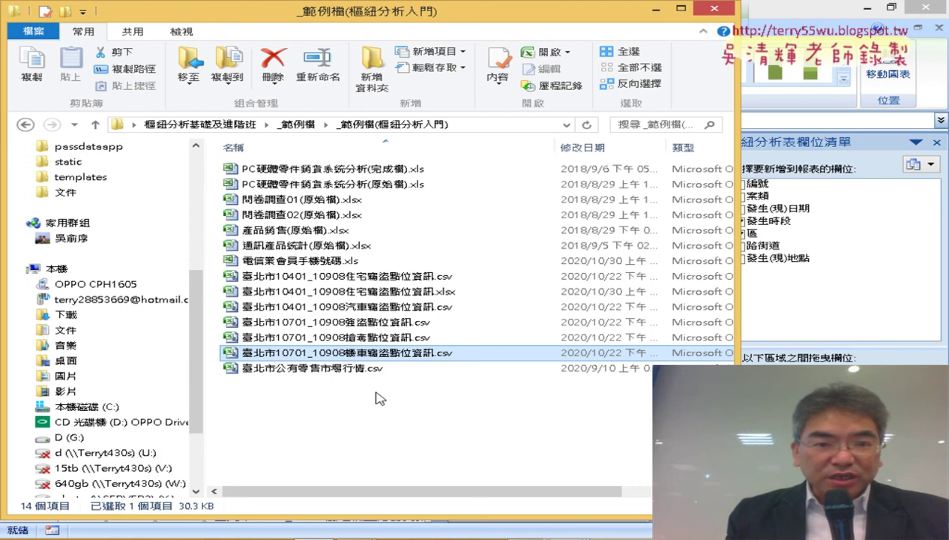
left_click(372, 247)
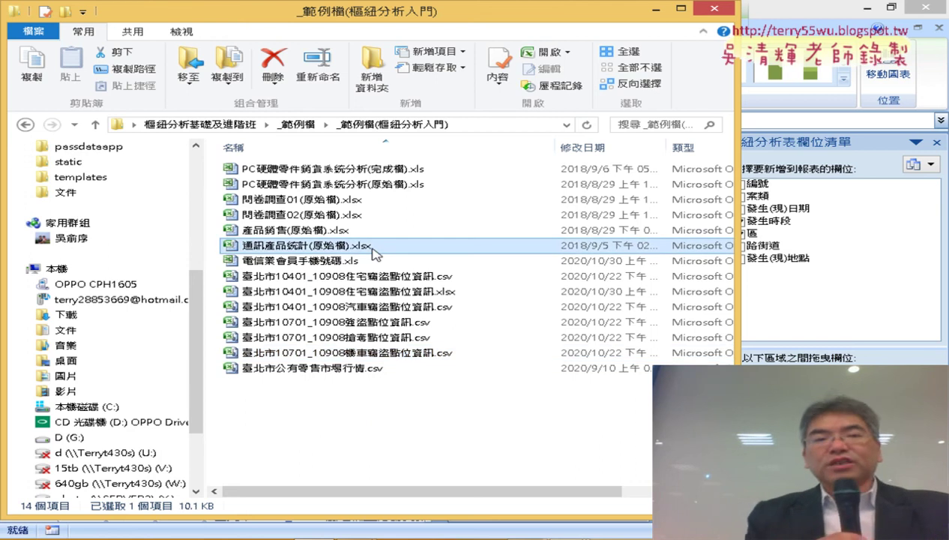